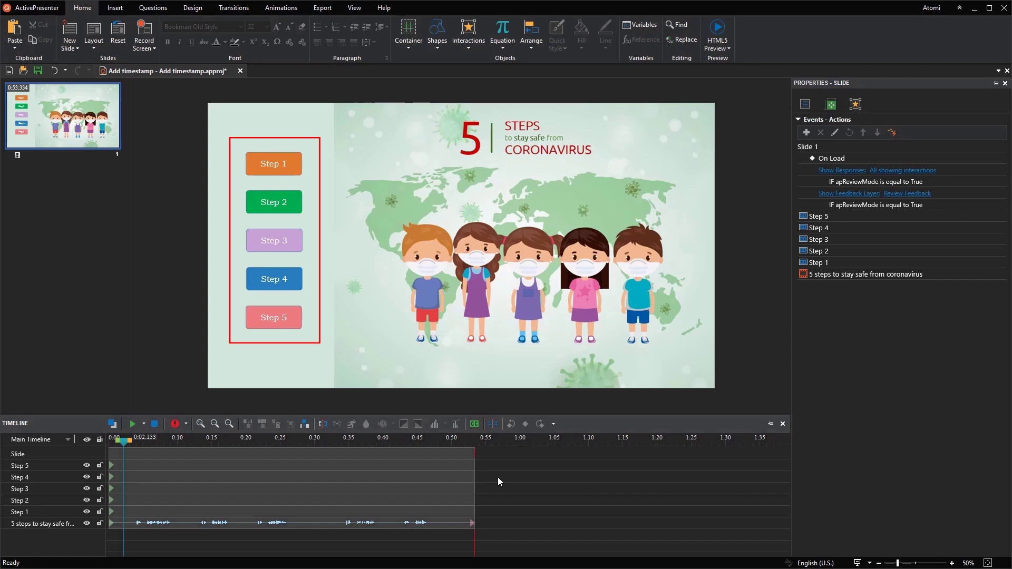
pyautogui.scroll(2, 497, 477)
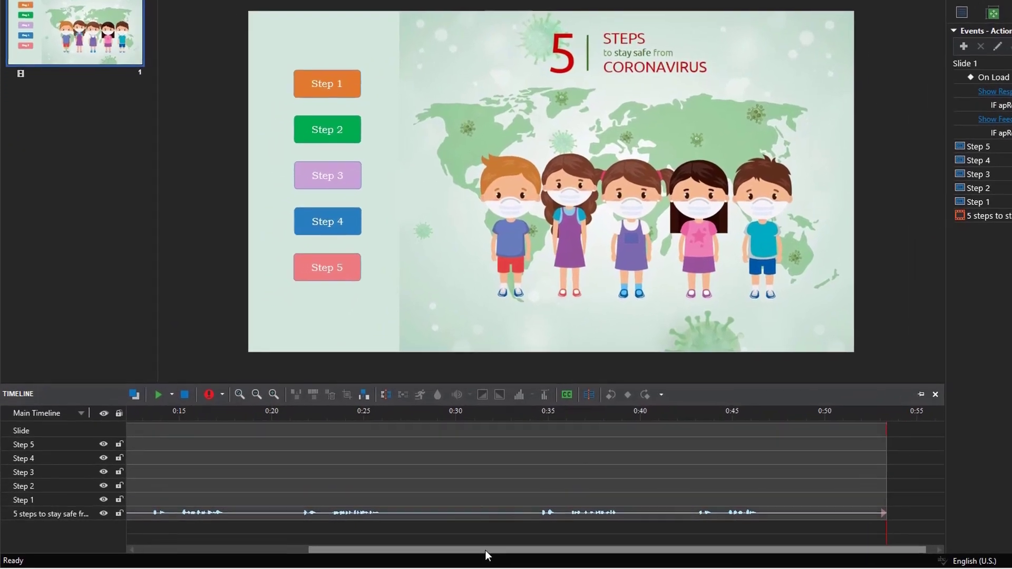
pyautogui.moveTo(485, 551); pyautogui.dragTo(285, 543)
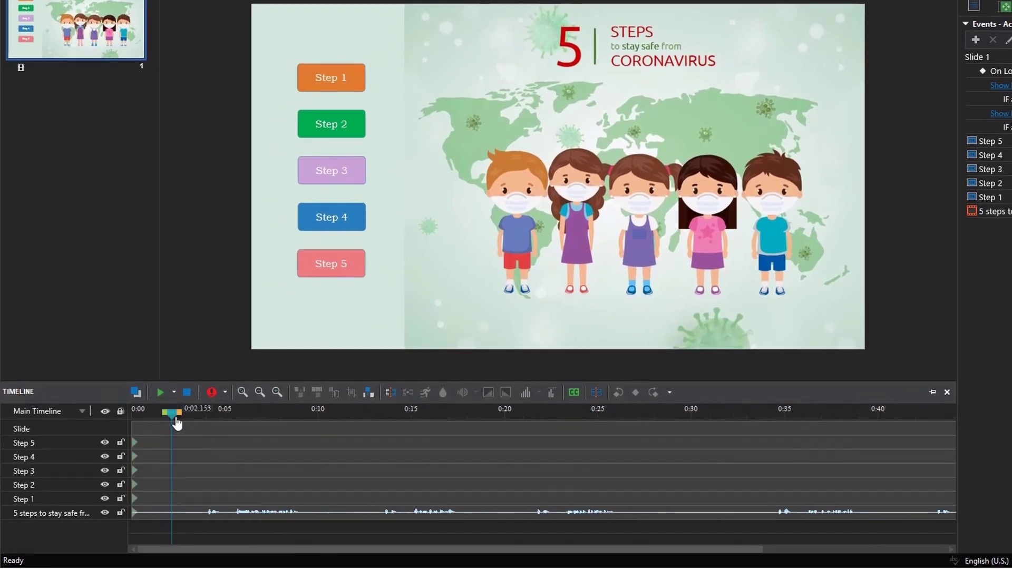
# Step: Move the playhead to about 0:03.793, where the title and children leave the slide
pyautogui.moveTo(173, 419); pyautogui.dragTo(204, 425)
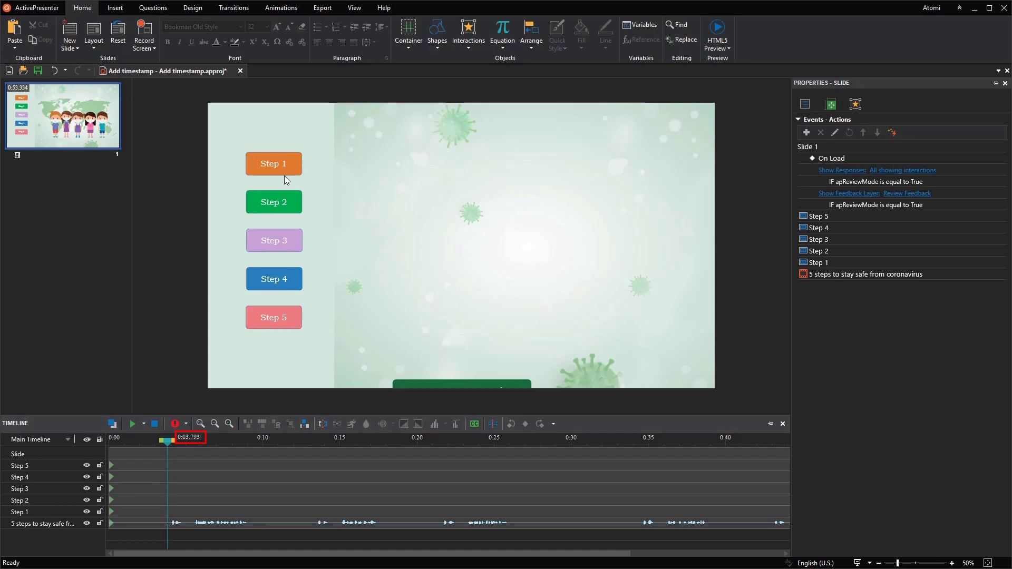
# Step: Add an On Click event with an Adjust Variable action to the Step 1 button
pyautogui.click(285, 171)
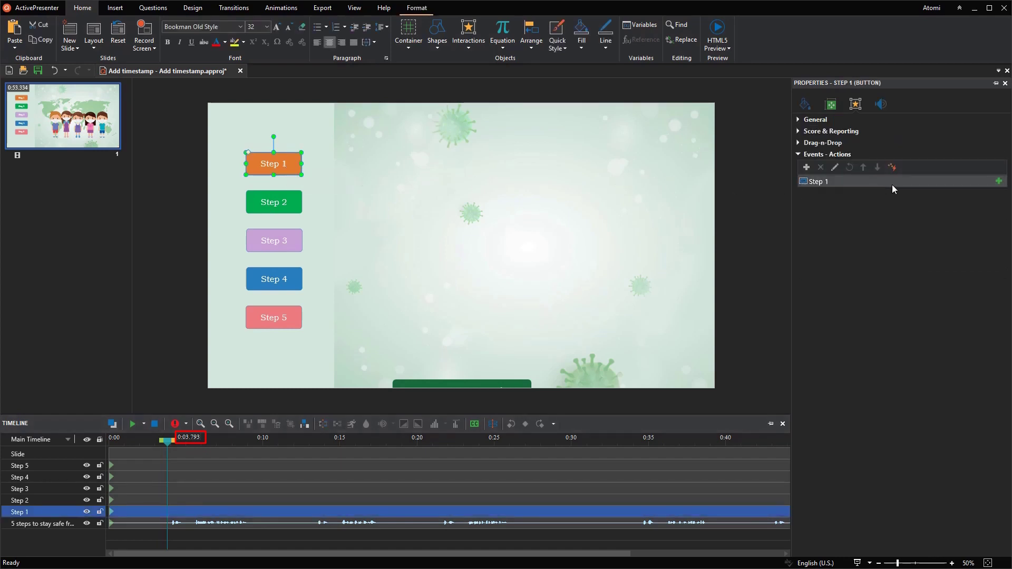
pyautogui.click(999, 183)
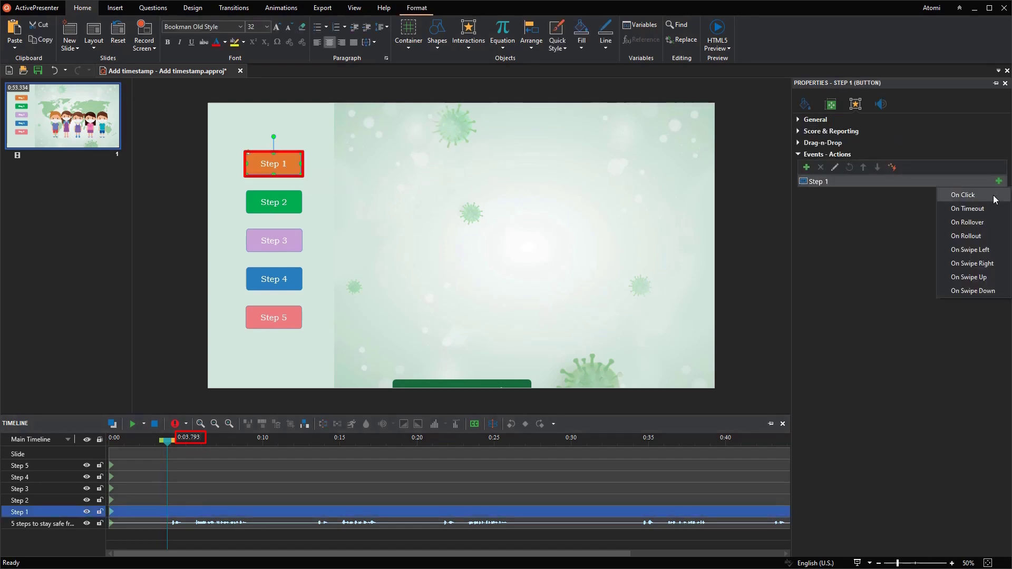
pyautogui.click(963, 194)
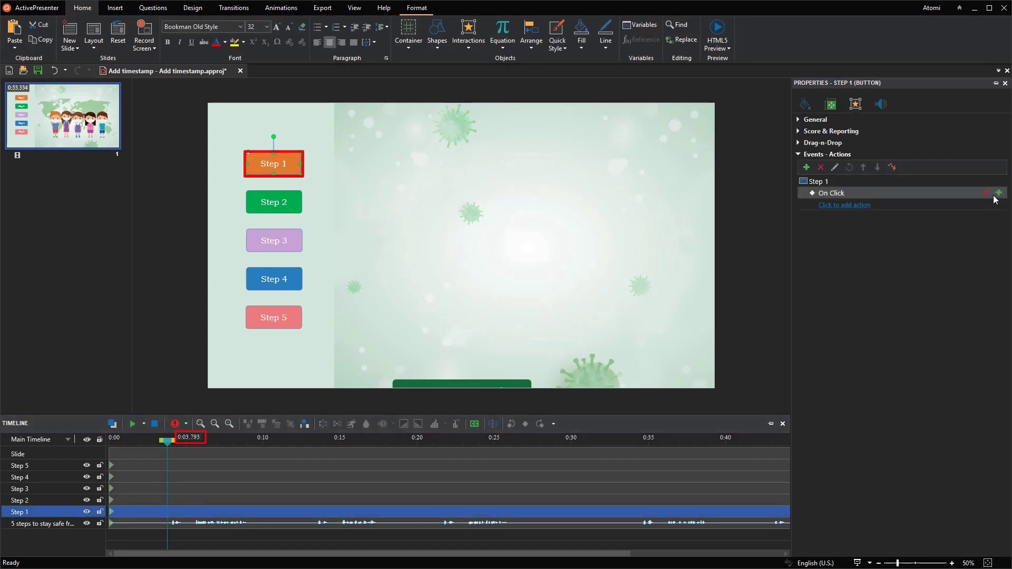
pyautogui.click(860, 208)
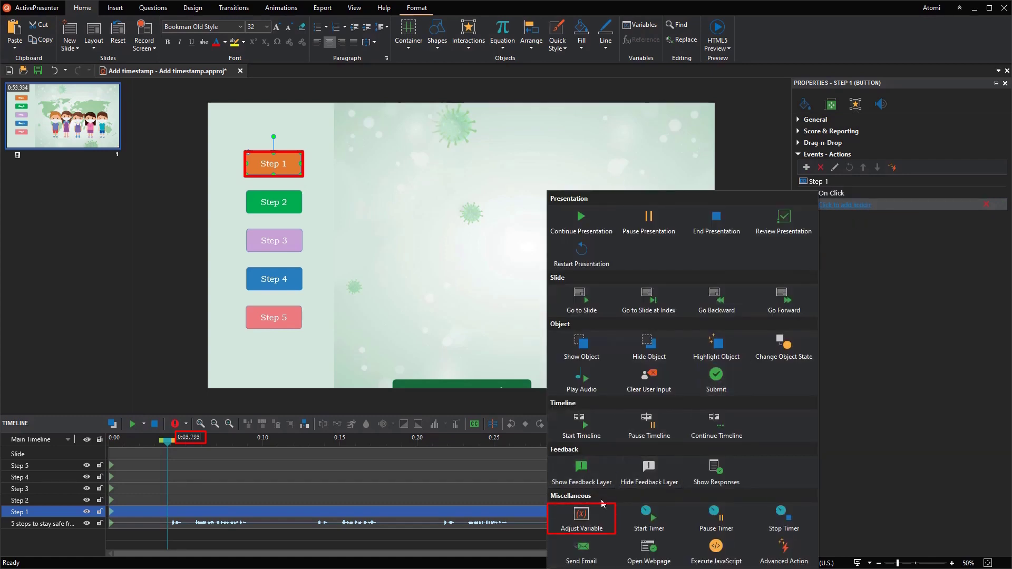
pyautogui.click(581, 518)
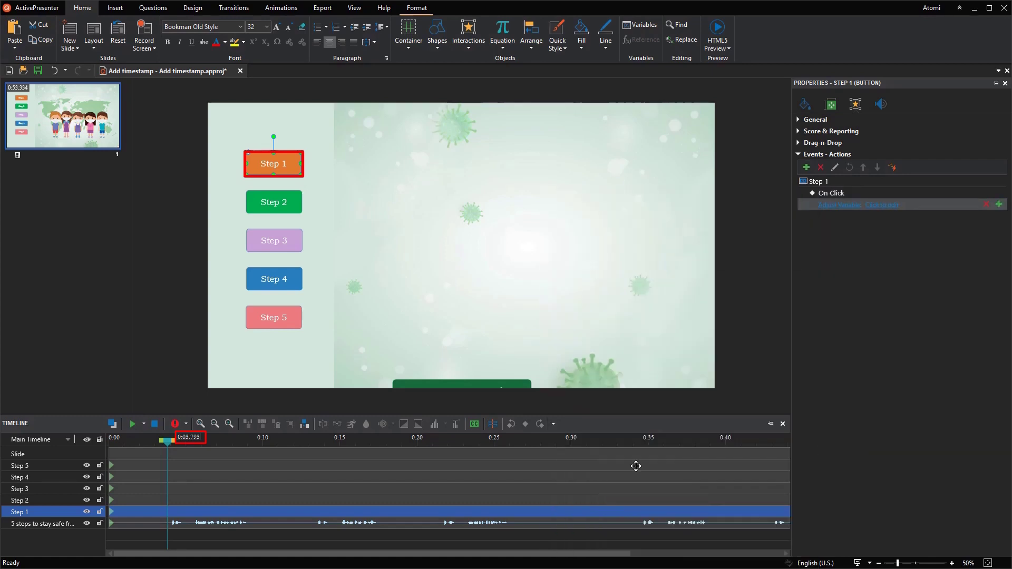
# Step: Make the action assign 3793 to apProgress, then move the playhead to 0:13.258
pyautogui.click(883, 209)
pyautogui.click(857, 223)
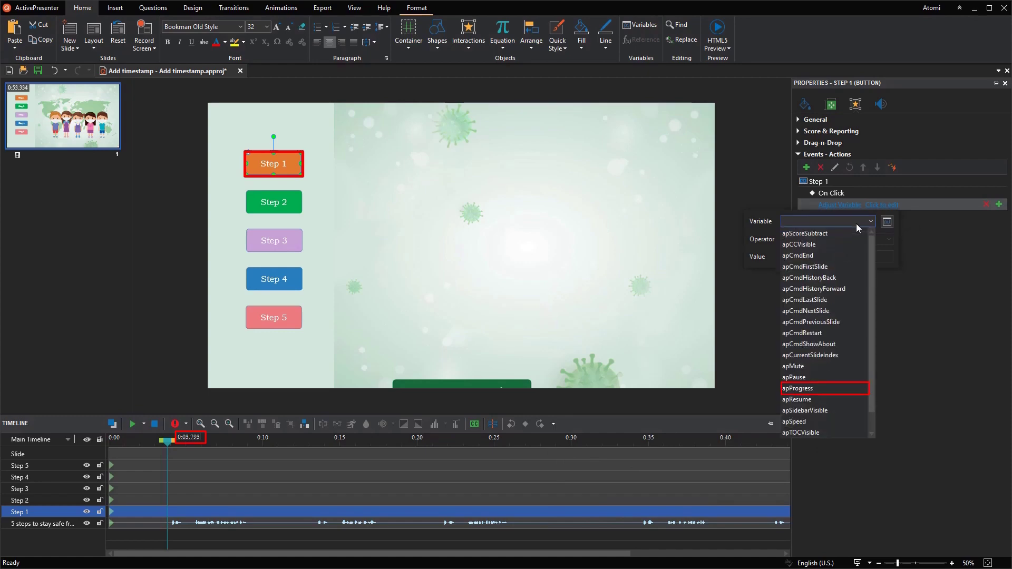
pyautogui.click(831, 390)
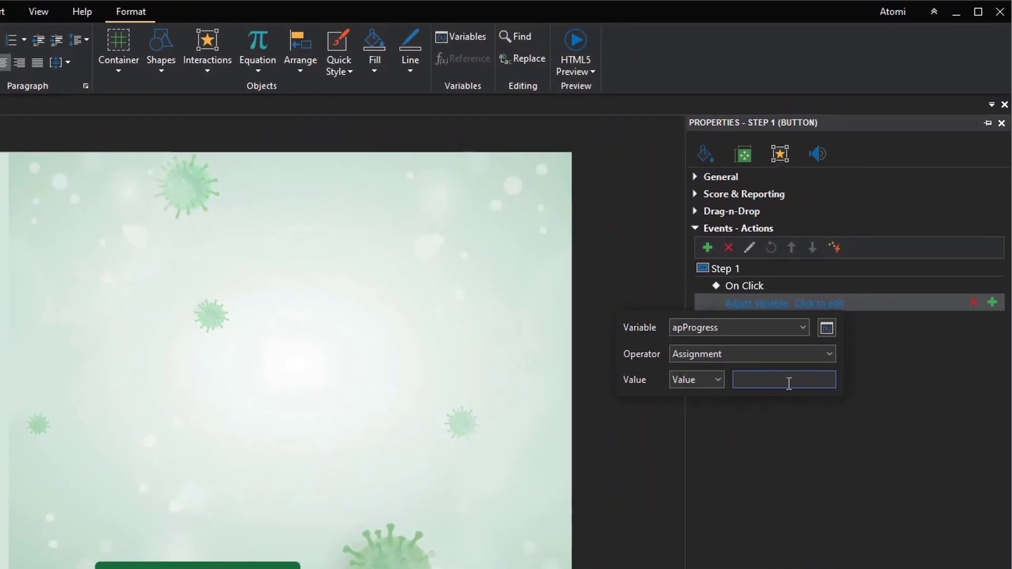
pyautogui.write('3793')
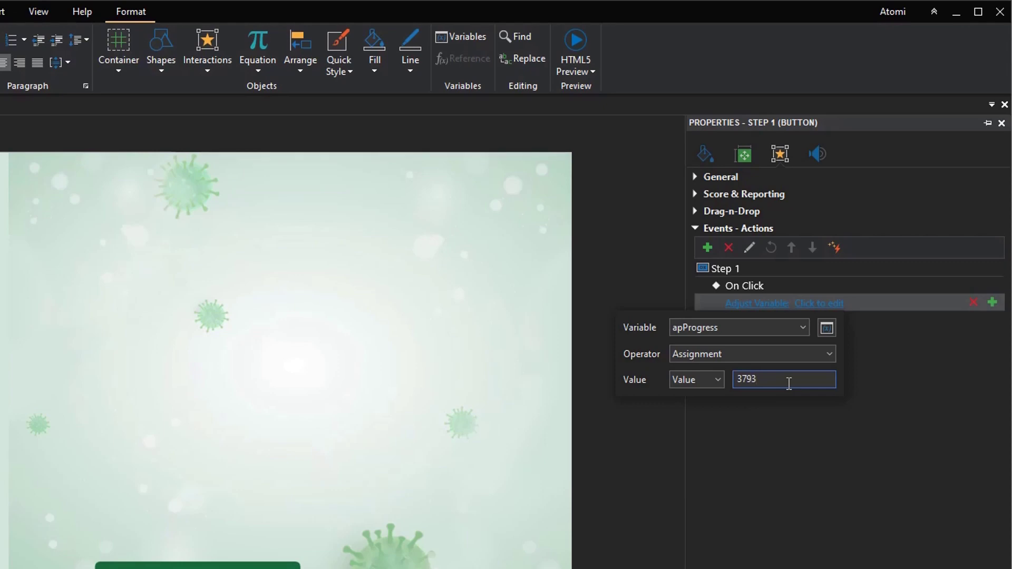
pyautogui.click(806, 407)
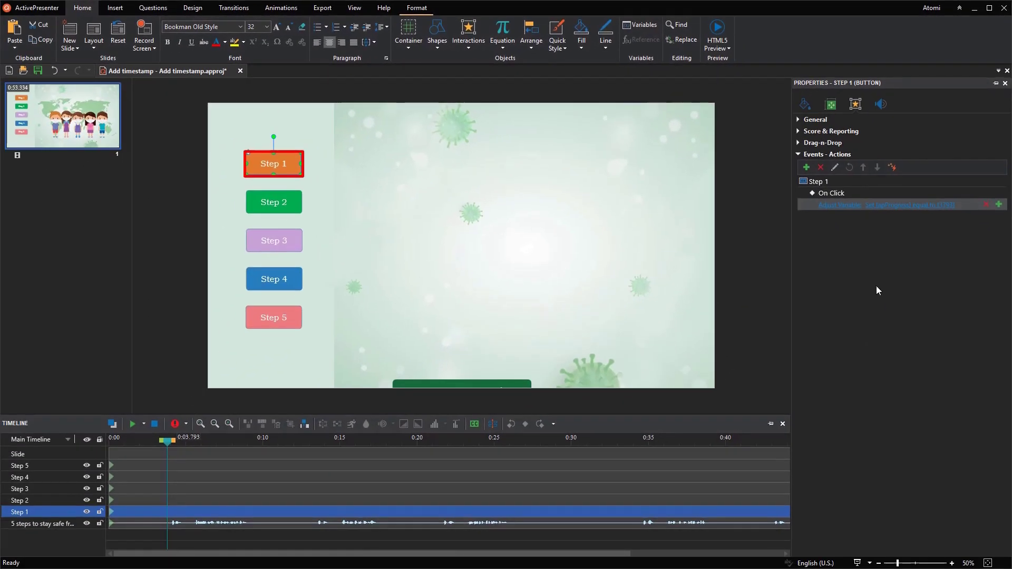
pyautogui.moveTo(168, 443); pyautogui.dragTo(316, 448)
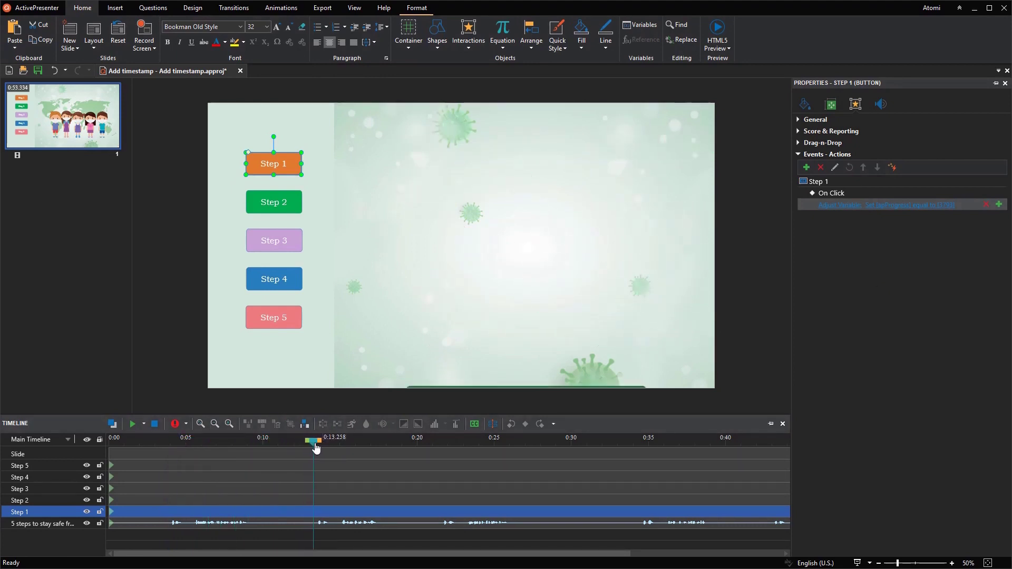
# Step: Give Step 2 an On Click action assigning apProgress 13258, then move the playhead to about 0:21.3
pyautogui.click(288, 203)
pyautogui.click(852, 183)
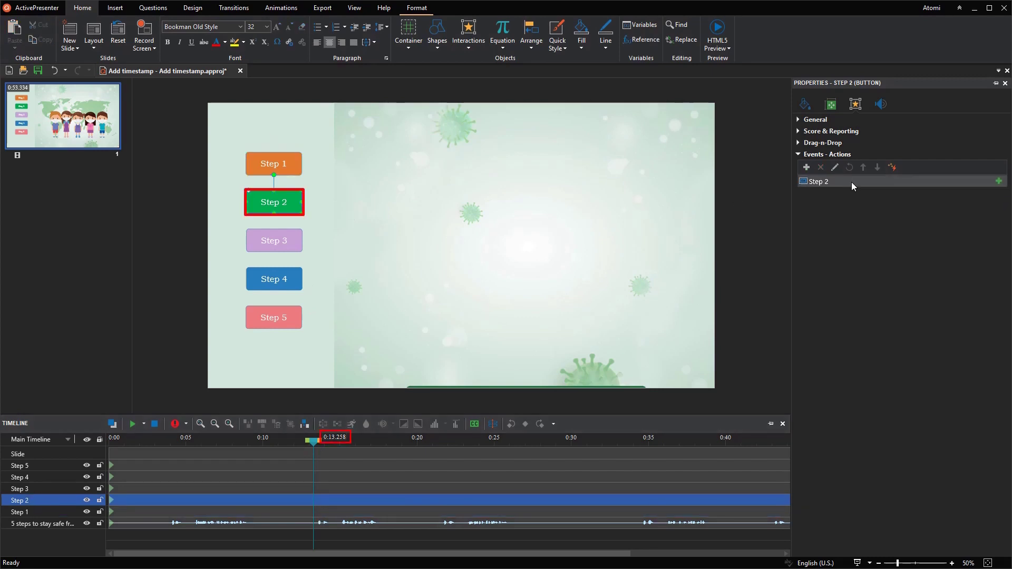
pyautogui.click(871, 193)
pyautogui.click(944, 205)
pyautogui.write('132')
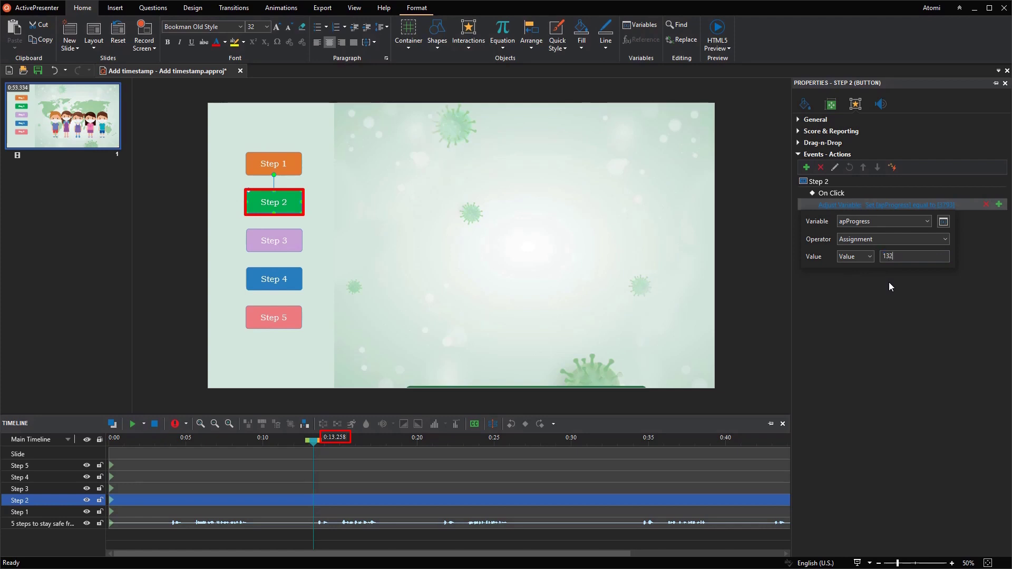
pyautogui.write('58')
pyautogui.click(889, 296)
pyautogui.click(326, 441)
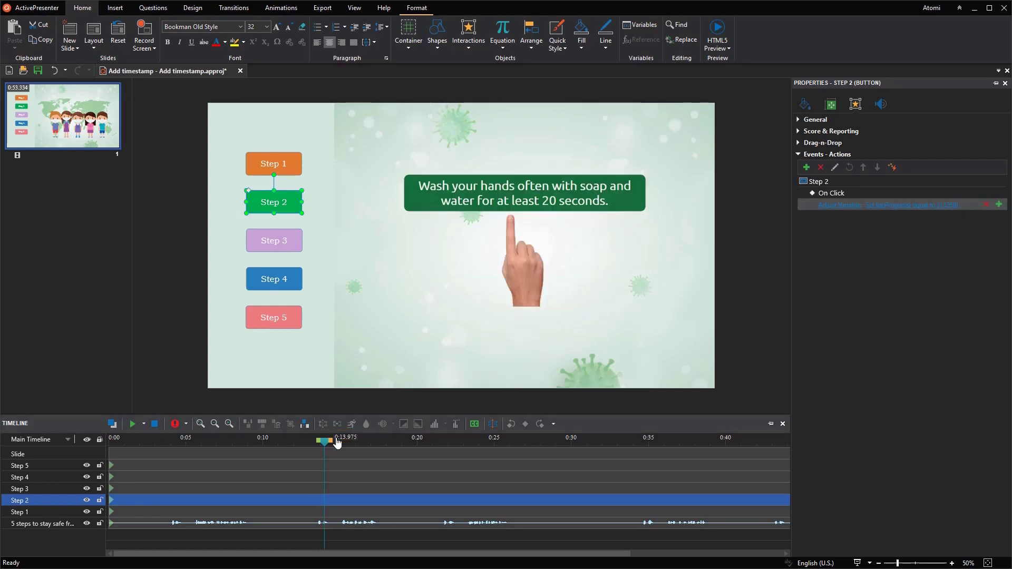
pyautogui.moveTo(336, 442); pyautogui.dragTo(438, 444)
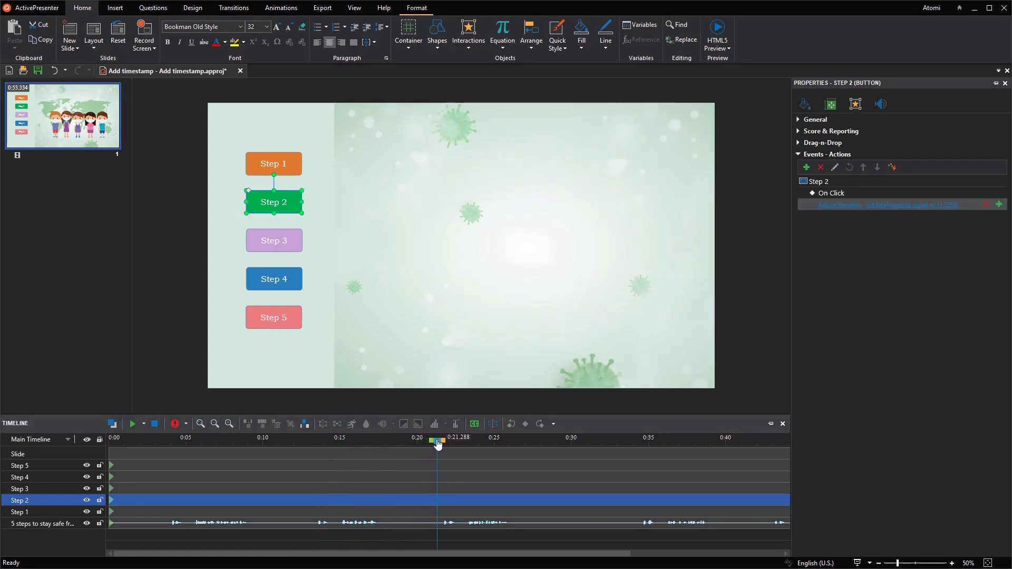
# Step: Give Step 3 an On Click action assigning apProgress 21390, then move the playhead to 0:34.375
pyautogui.click(274, 241)
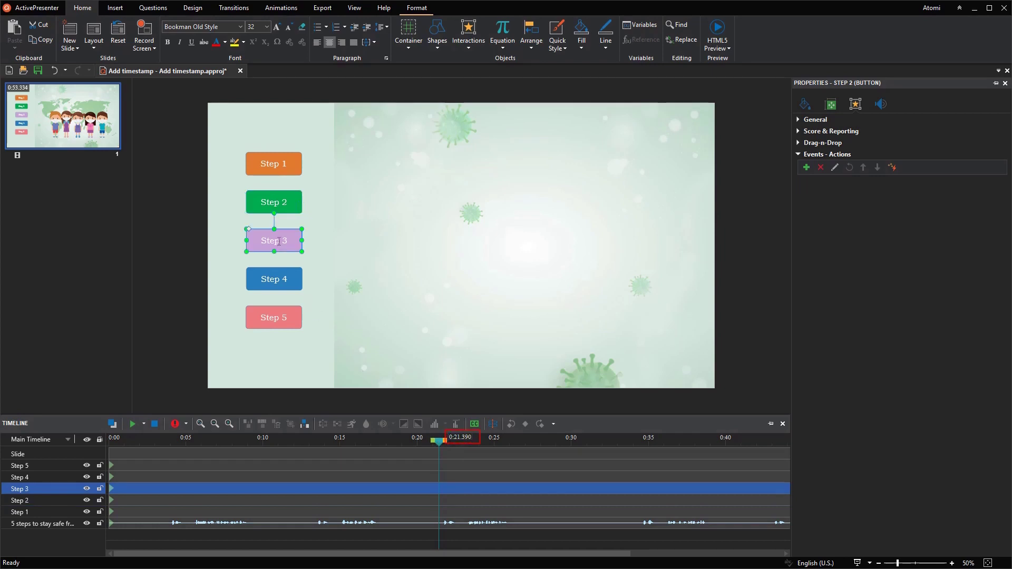
pyautogui.doubleClick(875, 184)
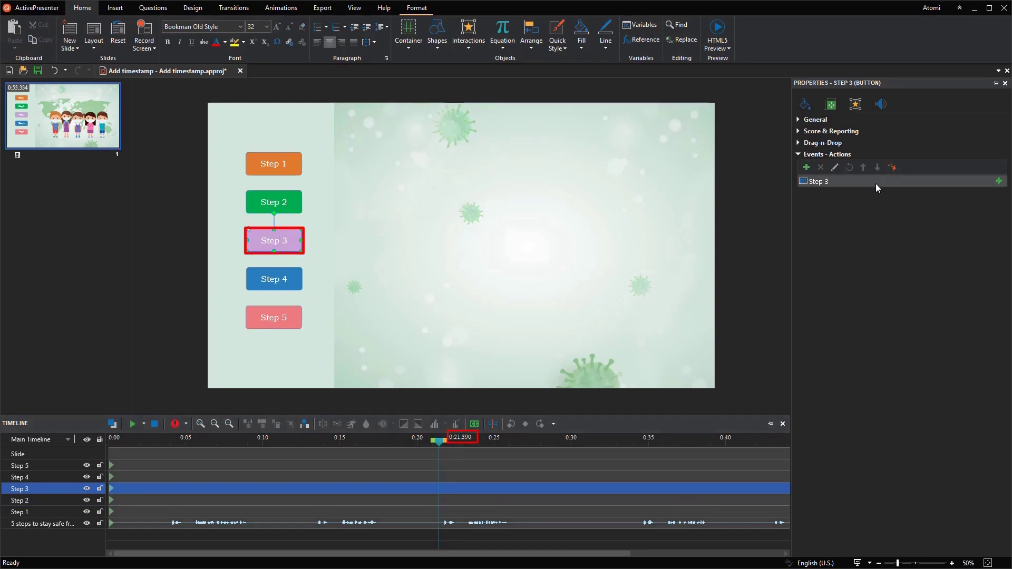
pyautogui.click(932, 205)
pyautogui.click(889, 256)
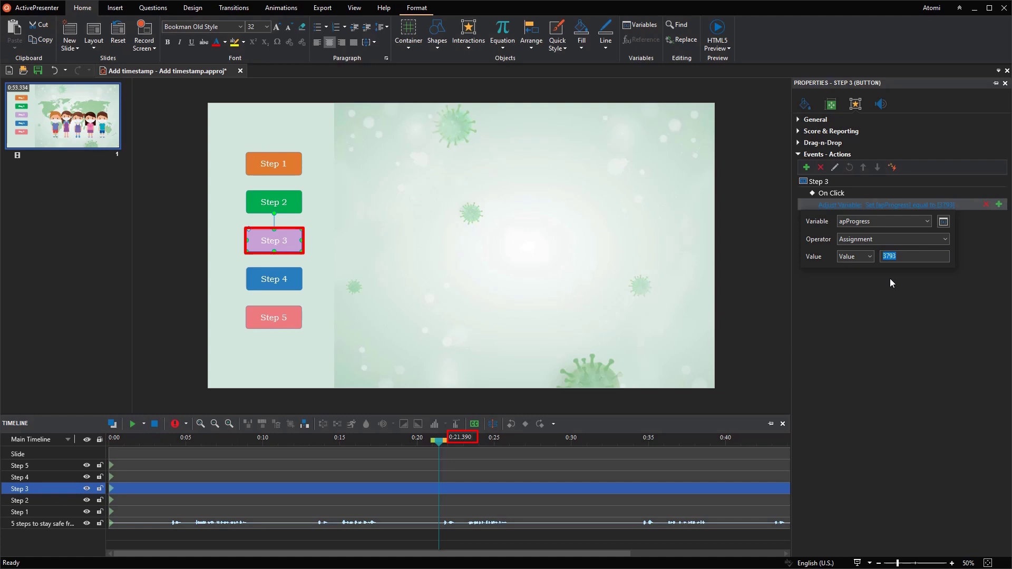
pyautogui.click(890, 307)
pyautogui.moveTo(441, 441); pyautogui.dragTo(640, 443)
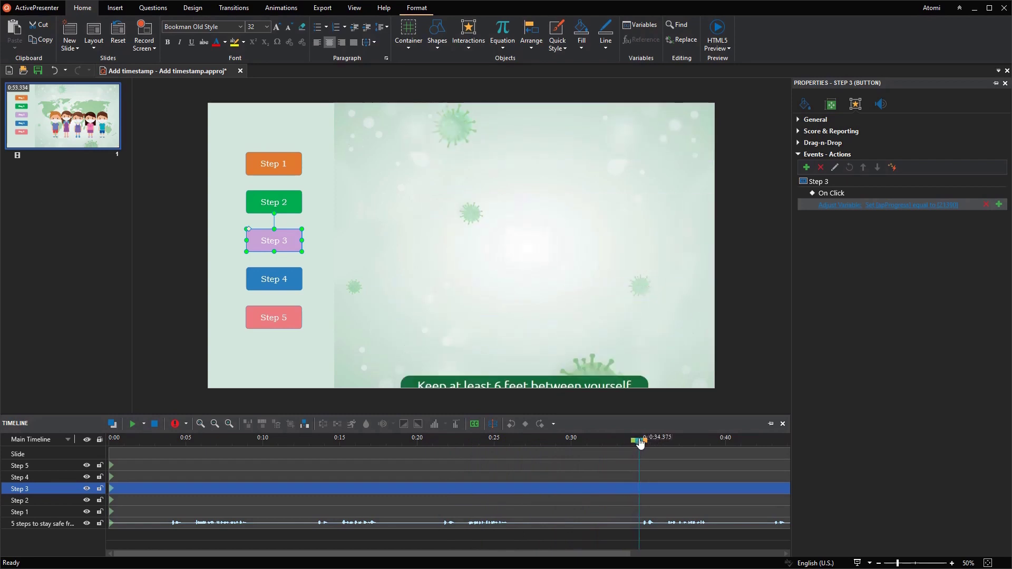
# Step: Change Step 4's Adjust Variable value to 34375, then move the playhead to about 0:42.917
pyautogui.click(261, 279)
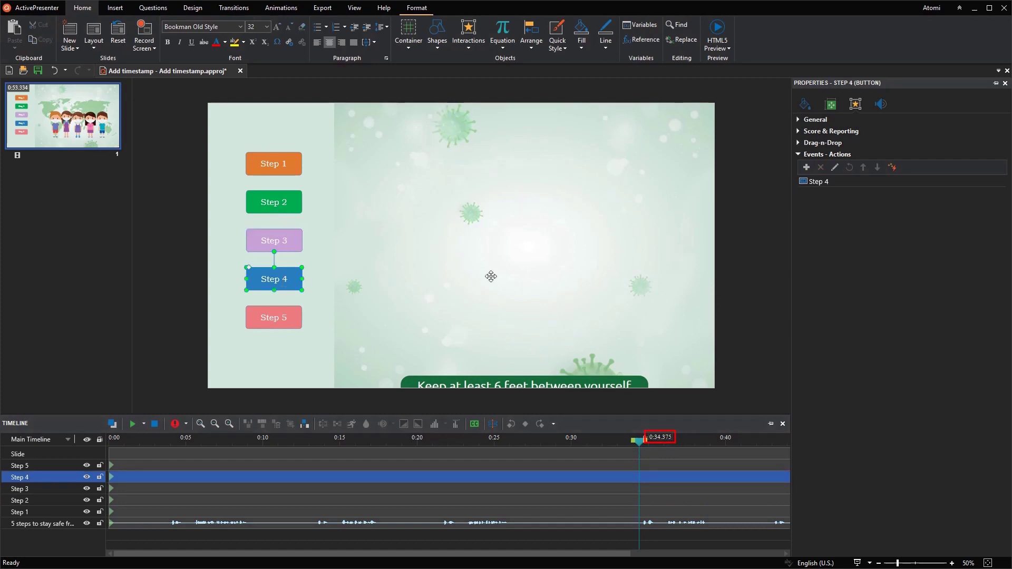
pyautogui.click(909, 205)
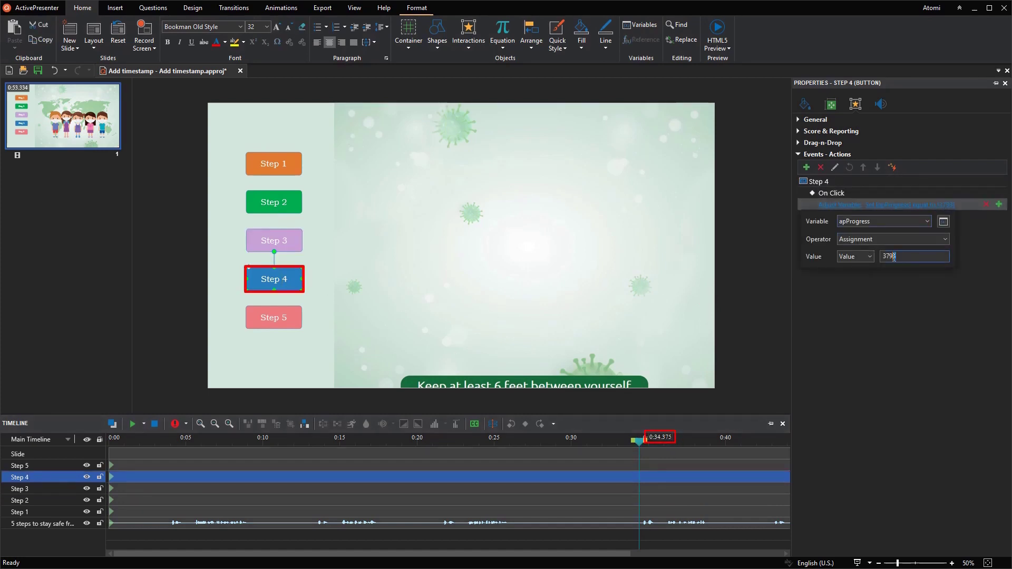
pyautogui.write('75')
pyautogui.press('Return')
pyautogui.moveTo(620, 552); pyautogui.dragTo(734, 552)
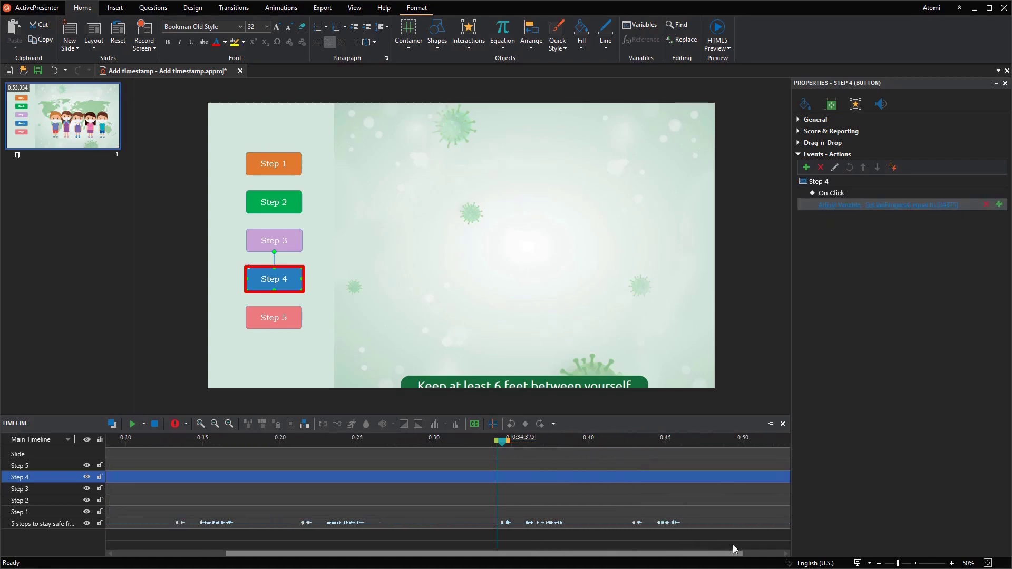
pyautogui.moveTo(483, 443); pyautogui.dragTo(611, 454)
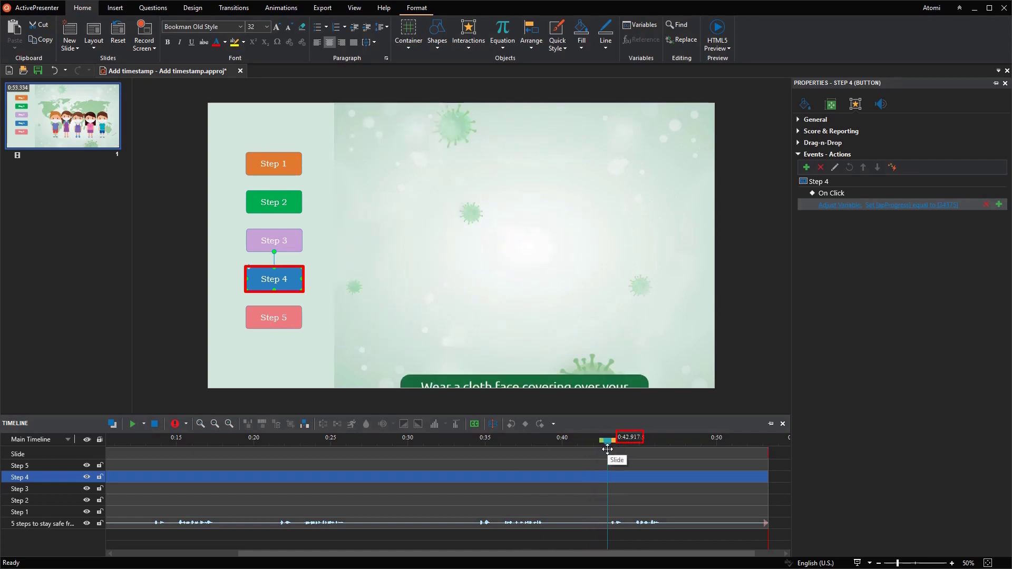
# Step: Change Step 5's Adjust Variable value to 42917 and launch the HTML5 browser preview
pyautogui.click(274, 318)
pyautogui.doubleClick(896, 180)
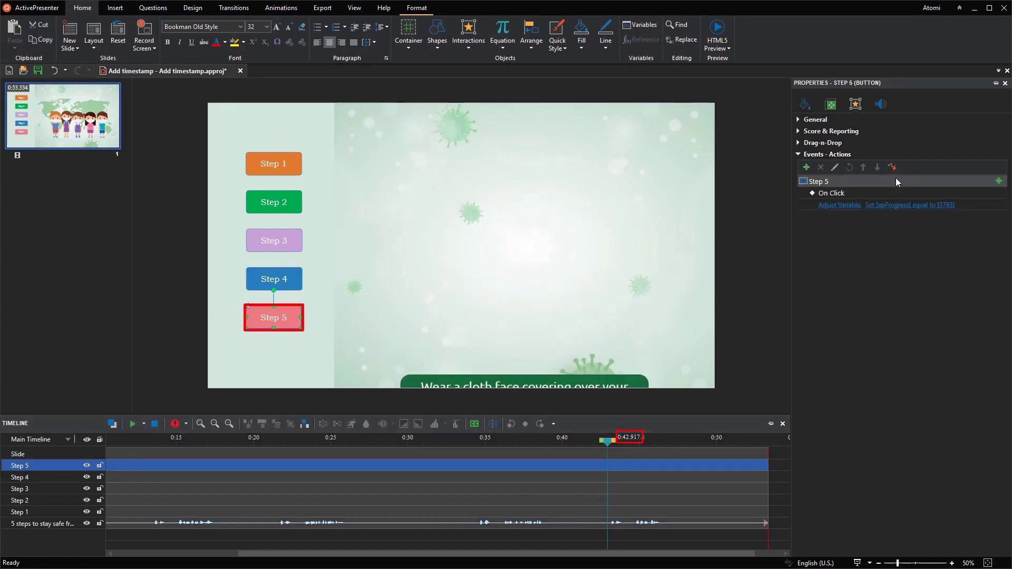
pyautogui.click(896, 204)
pyautogui.write('42917')
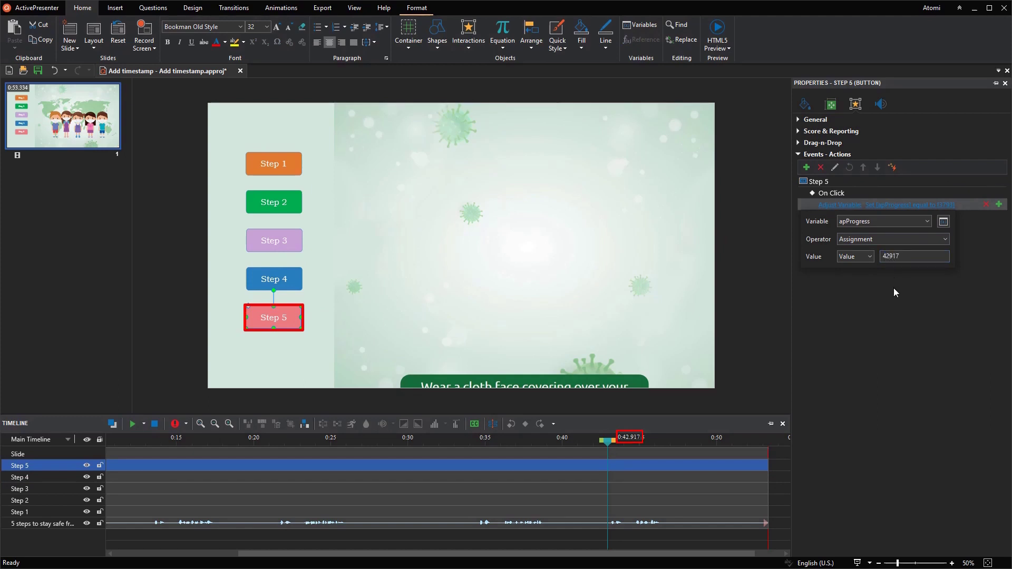
pyautogui.click(895, 293)
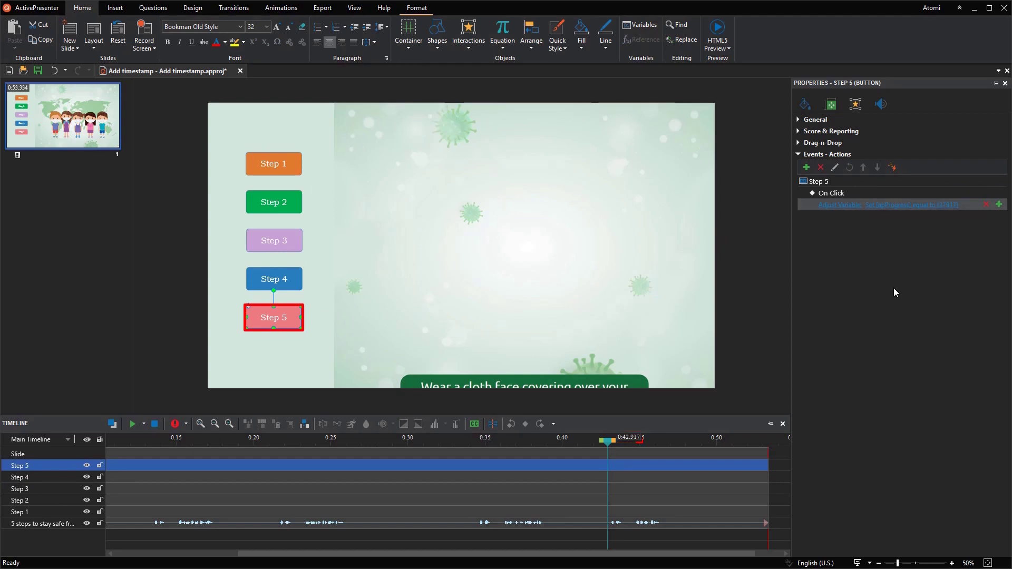
pyautogui.click(717, 32)
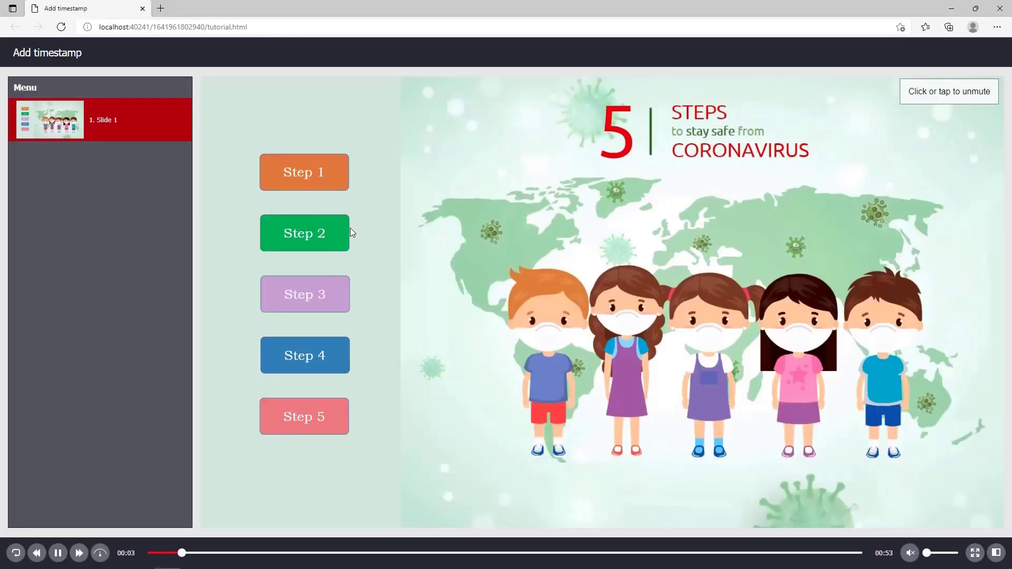
# Step: In the browser preview, click Step 2, Step 3 and Step 5 to confirm each jumps to its scene
pyautogui.click(332, 238)
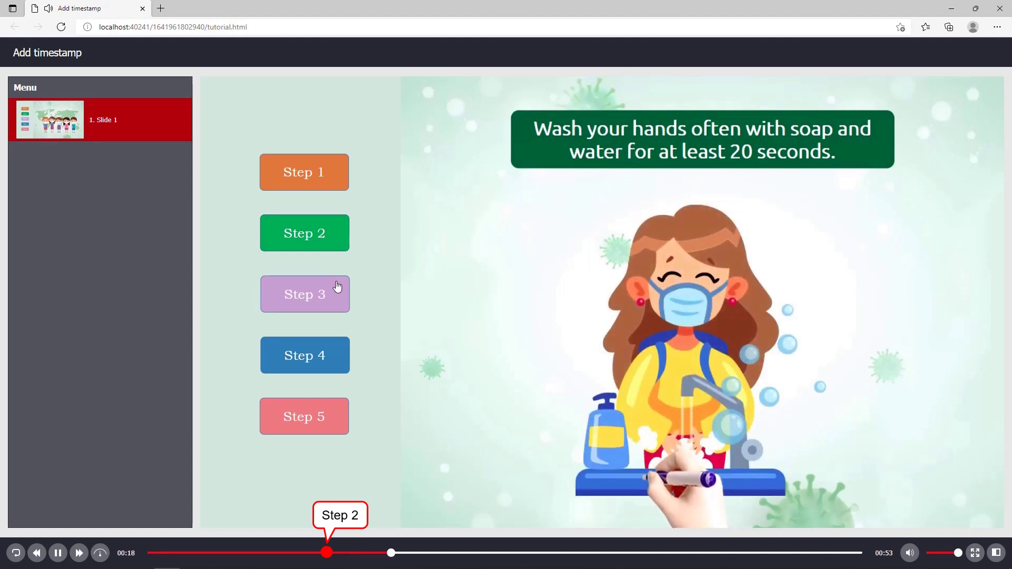
pyautogui.click(338, 288)
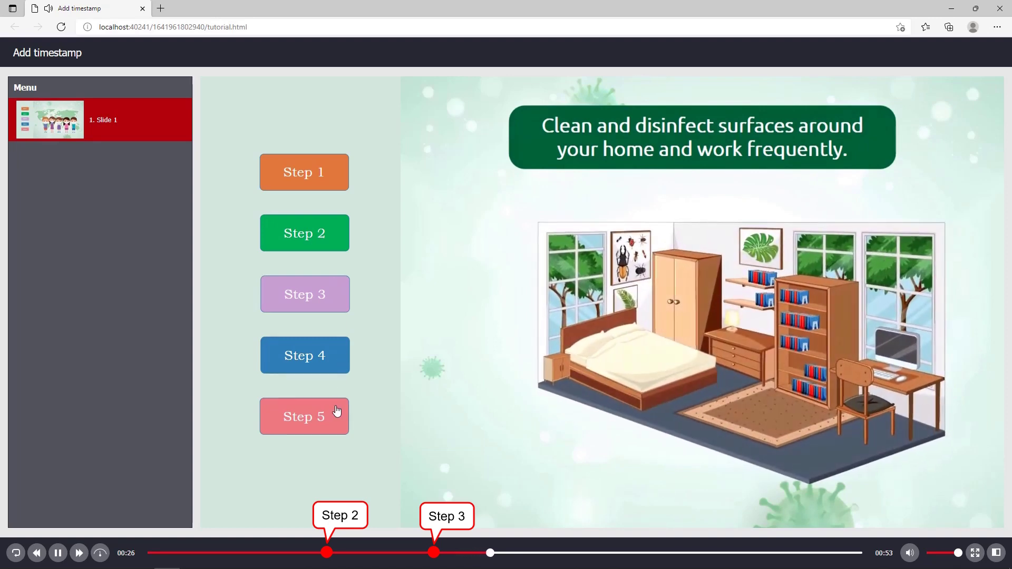
pyautogui.click(336, 411)
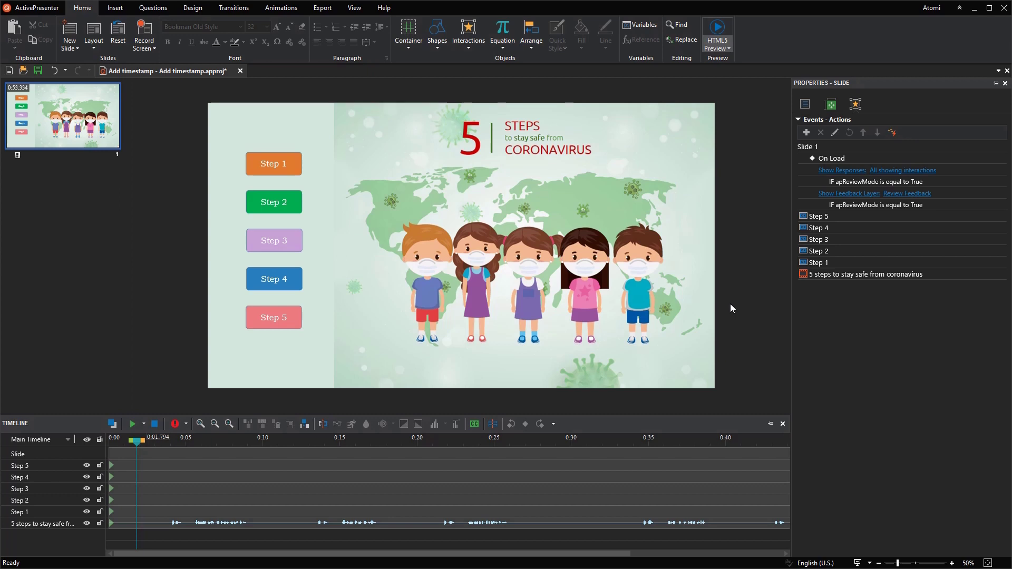
# Step: Select Step 1 through Step 5 together and set them to Show over Multiple Slides > Top Layer
pyautogui.click(274, 164)
pyautogui.keyDown('ctrl'); pyautogui.click(274, 203); pyautogui.keyUp('ctrl')
pyautogui.keyDown('ctrl'); pyautogui.click(283, 242); pyautogui.keyUp('ctrl')
pyautogui.keyDown('ctrl'); pyautogui.click(274, 279); pyautogui.keyUp('ctrl')
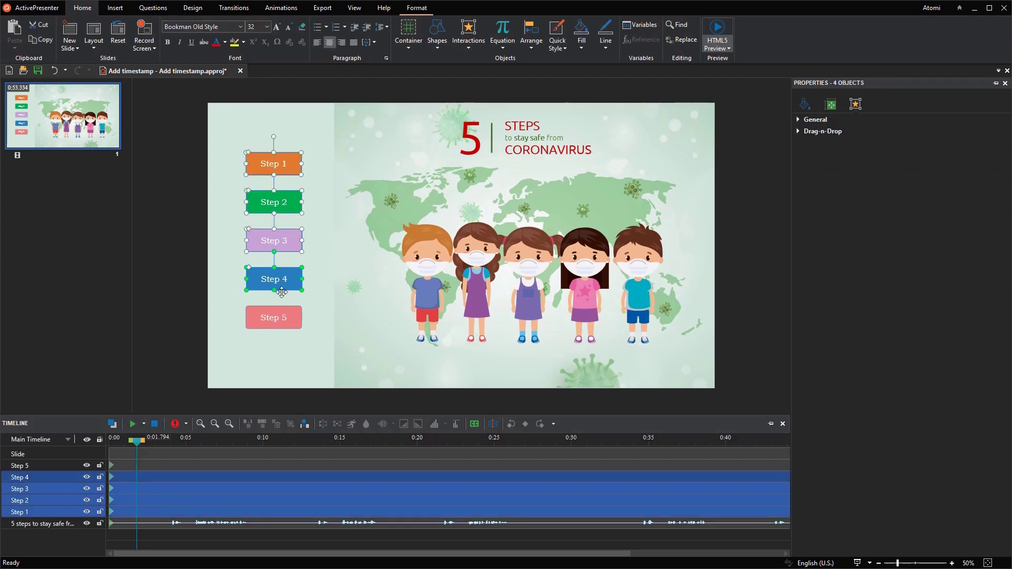
pyautogui.keyDown('ctrl'); pyautogui.click(273, 318); pyautogui.keyUp('ctrl')
pyautogui.rightClick(281, 314)
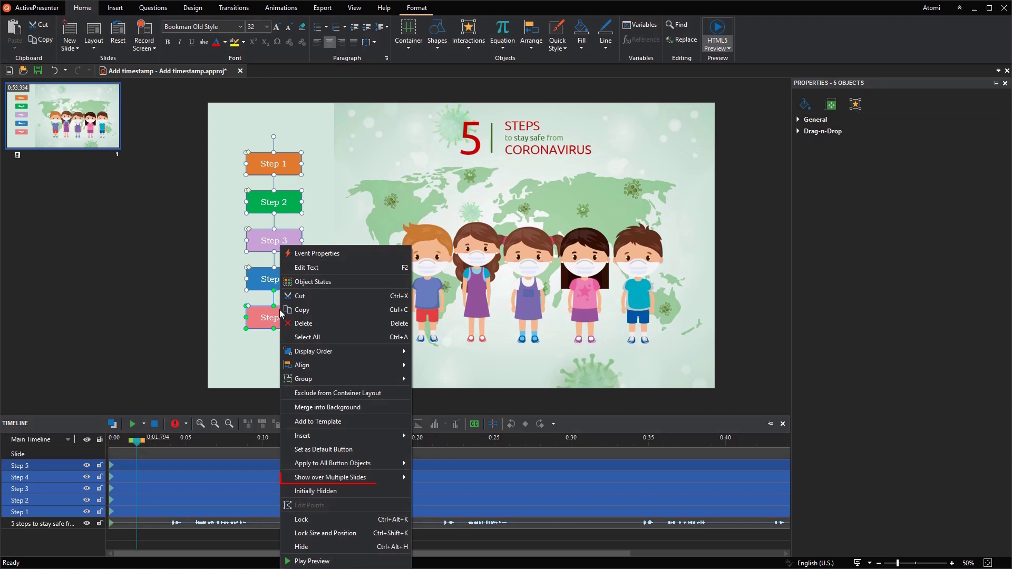
pyautogui.moveTo(330, 478)
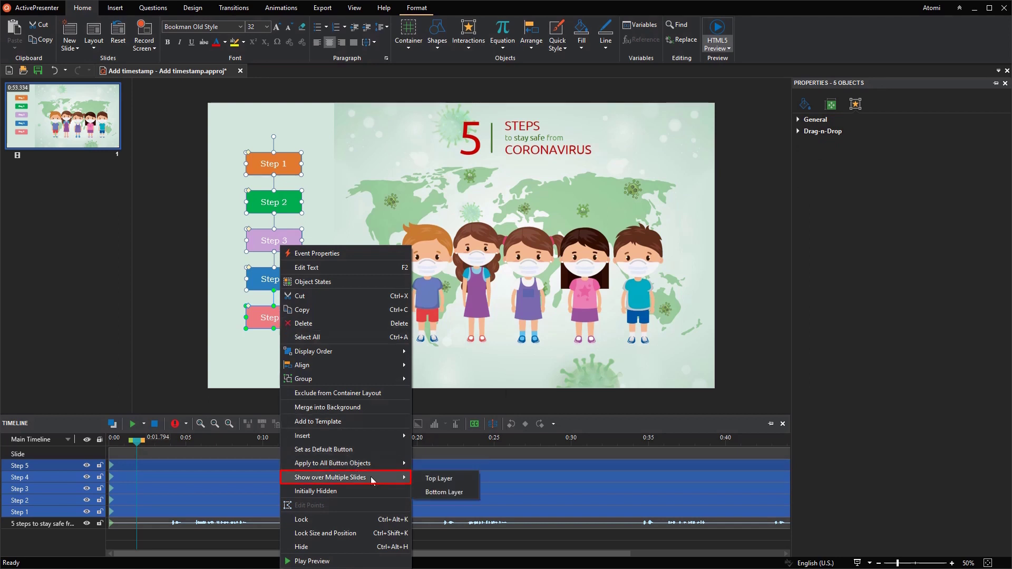
pyautogui.click(442, 477)
pyautogui.click(163, 390)
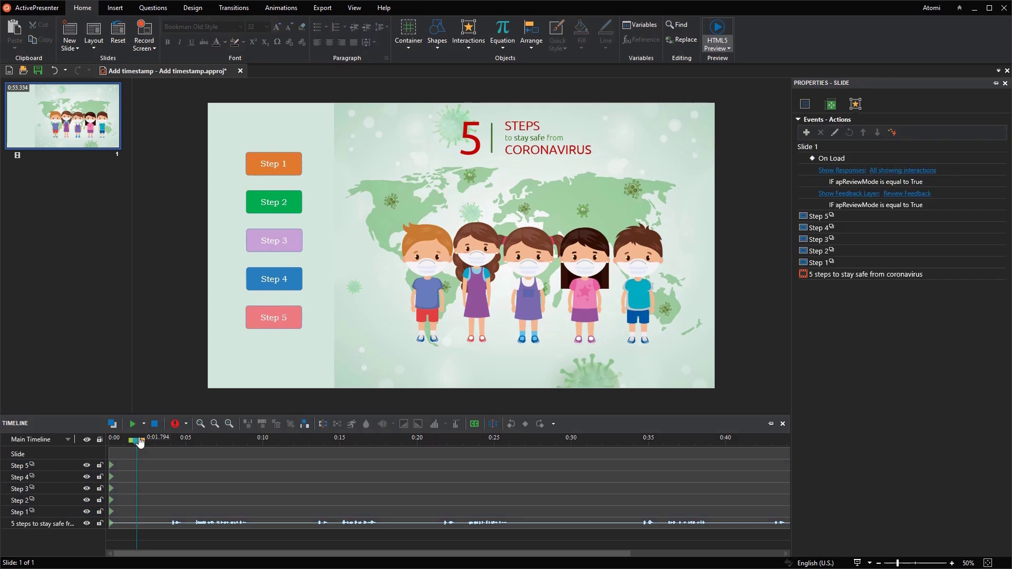
# Step: Split new slides where the title scene and the Step 1 content end, naming one Step 2
pyautogui.moveTo(138, 441); pyautogui.dragTo(167, 454)
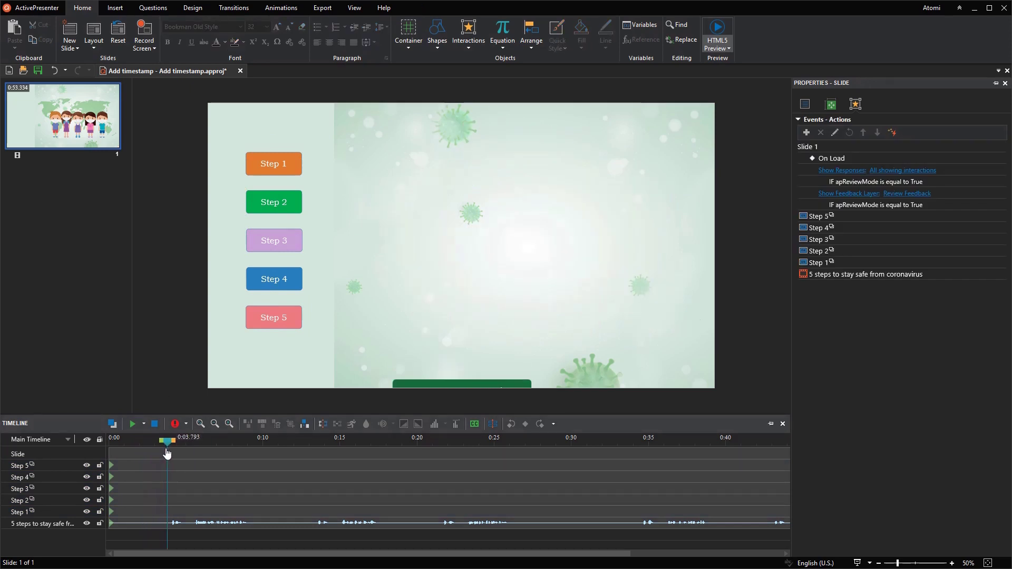
pyautogui.click(496, 425)
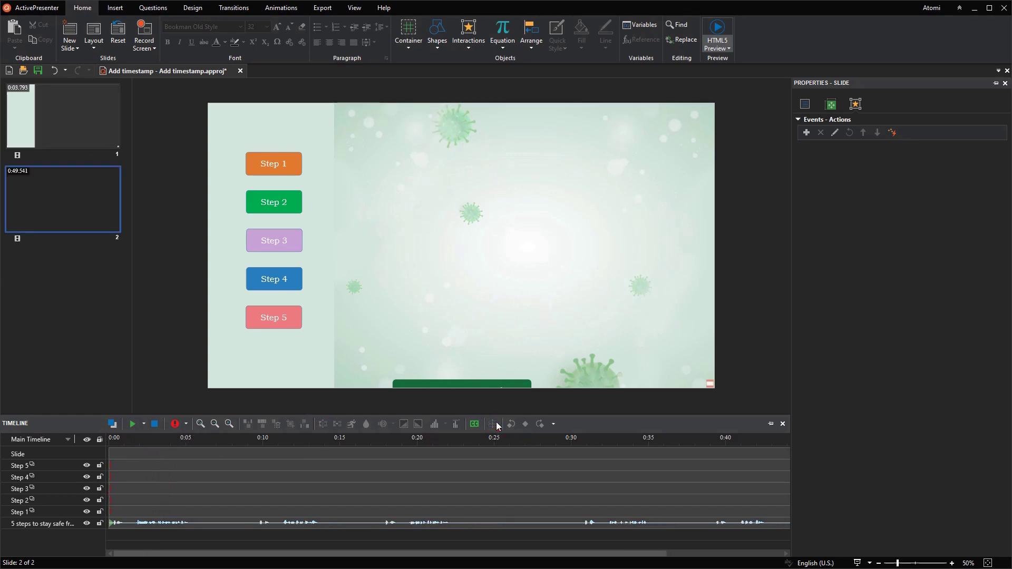
pyautogui.click(805, 104)
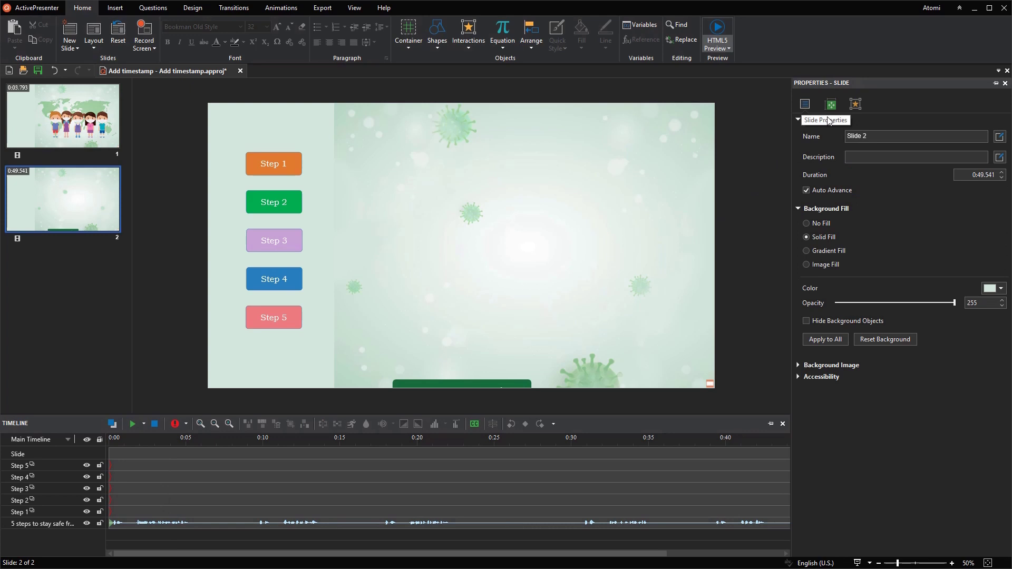
pyautogui.write('Step 1')
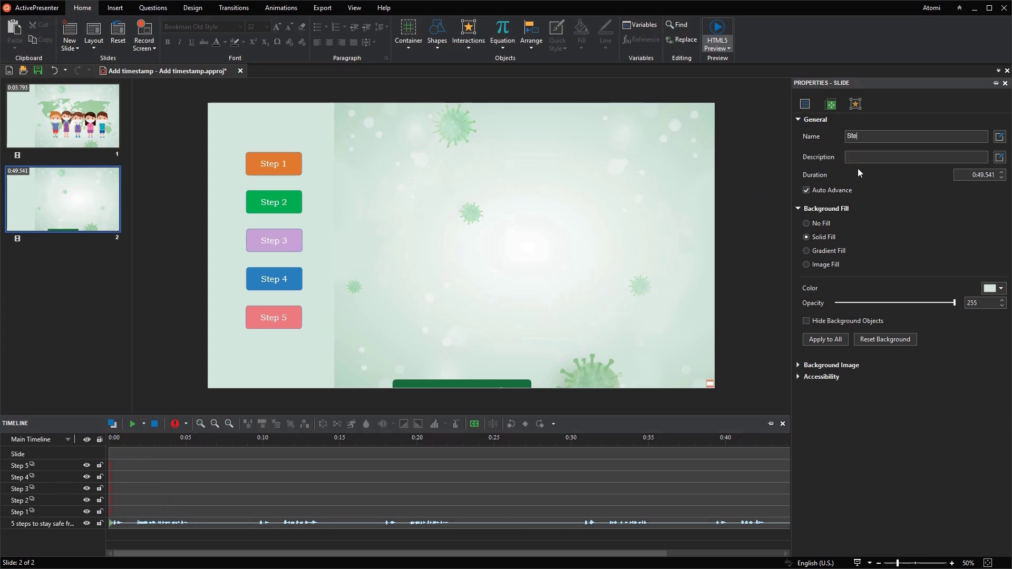
pyautogui.moveTo(241, 448); pyautogui.dragTo(255, 448)
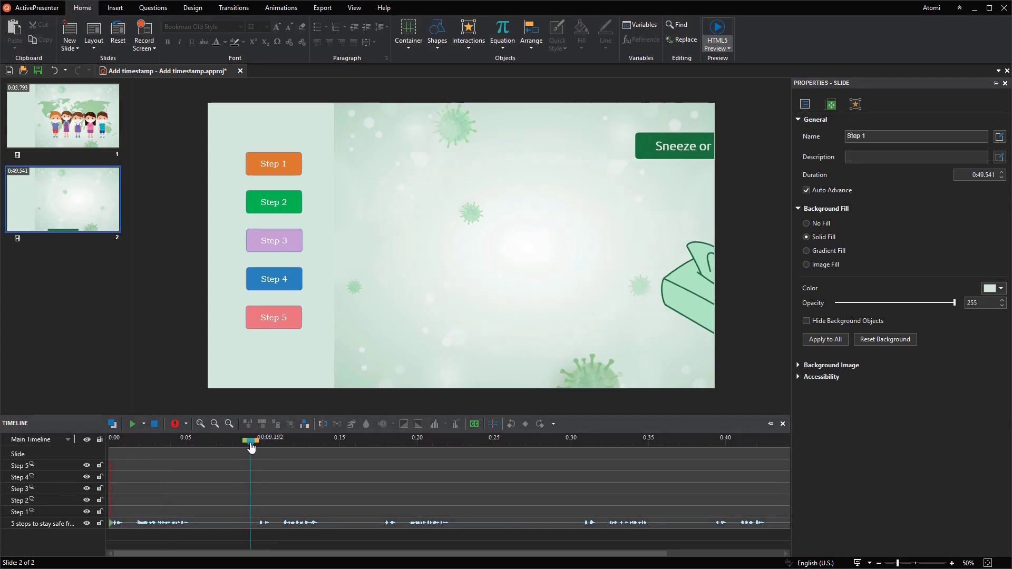
pyautogui.click(493, 424)
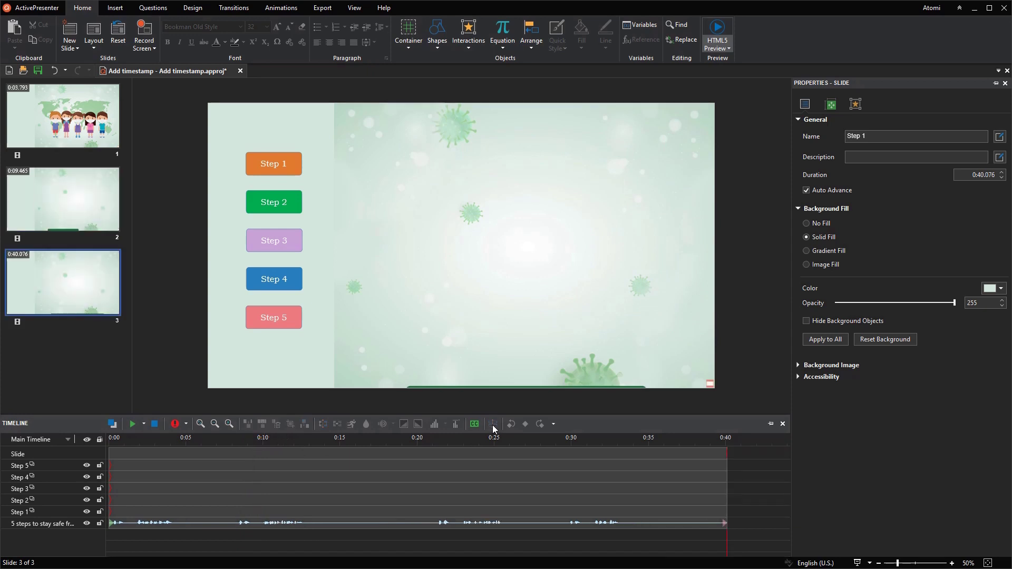
pyautogui.click(868, 136)
pyautogui.press('BackSpace')
pyautogui.write('2')
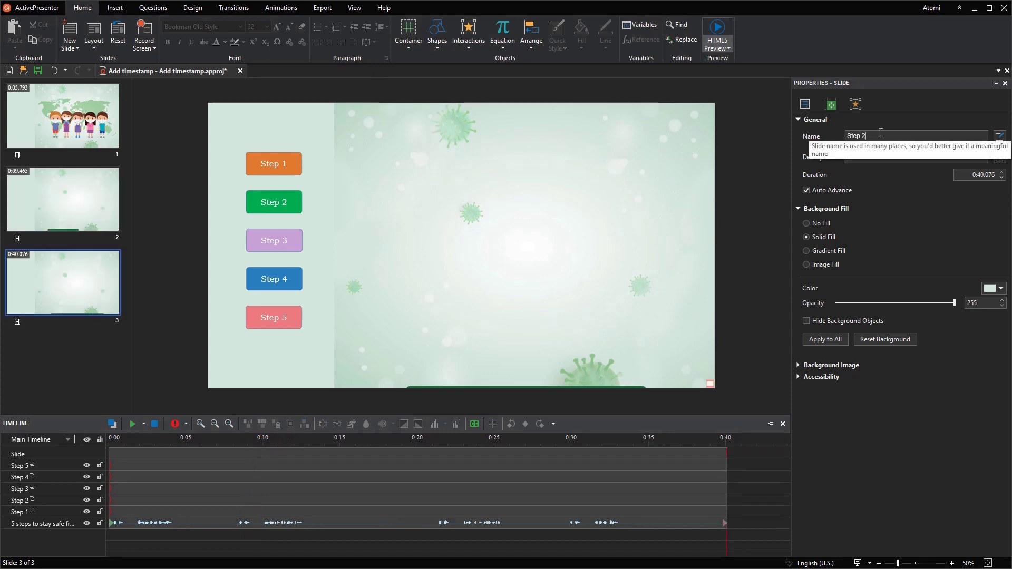
# Step: Split three more slides at the hand-washing end, ~0:13 and ~0:08.5, then return to Slide 1
pyautogui.moveTo(227, 449); pyautogui.dragTo(234, 445)
pyautogui.click(475, 425)
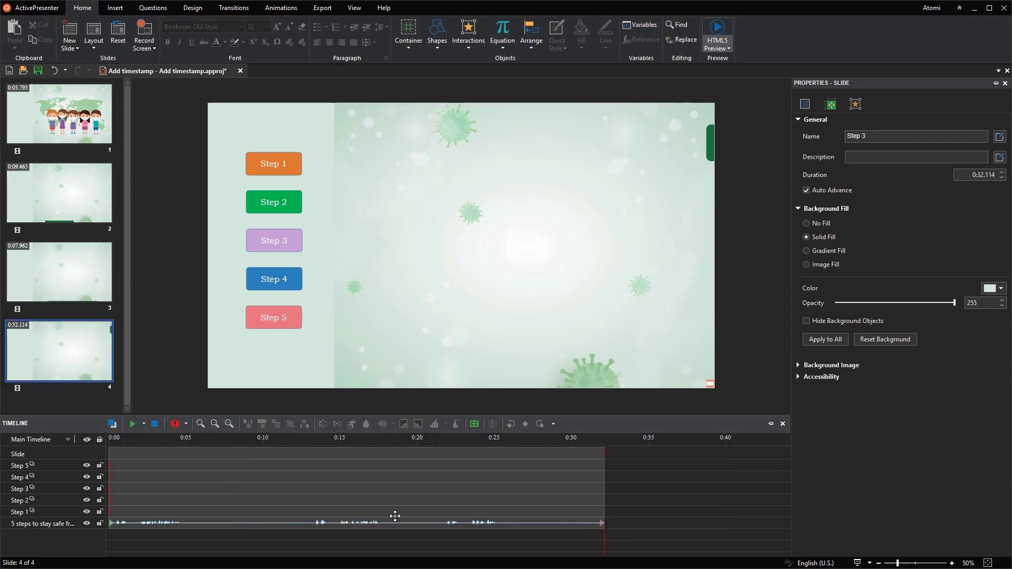
pyautogui.moveTo(307, 448); pyautogui.dragTo(311, 445)
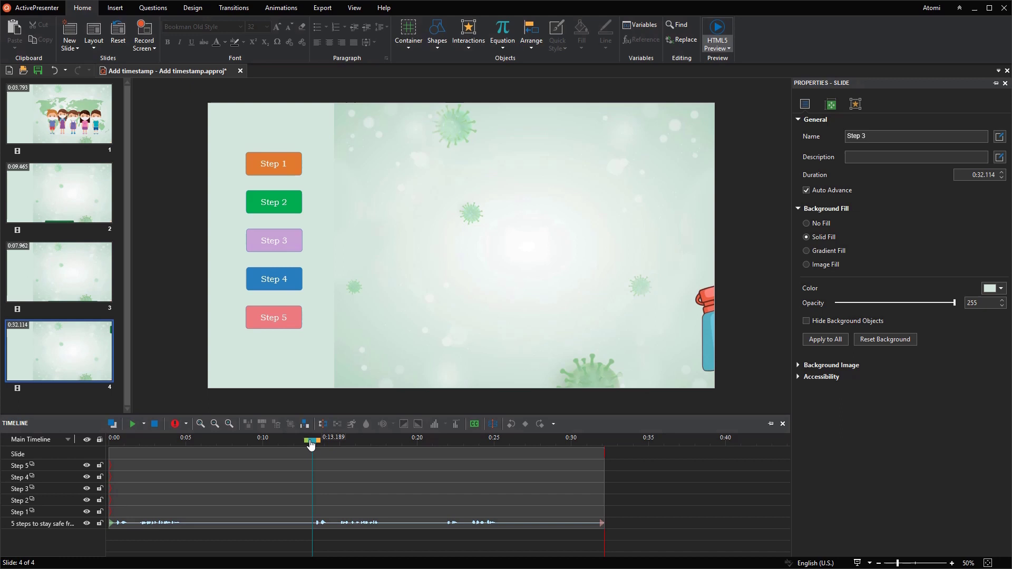
pyautogui.click(491, 425)
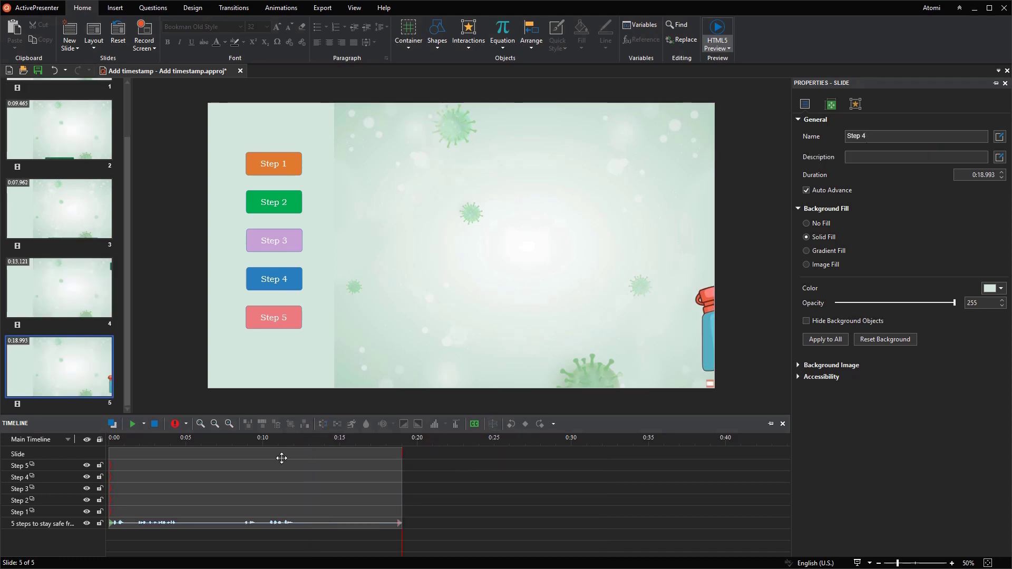
pyautogui.moveTo(261, 445); pyautogui.dragTo(241, 447)
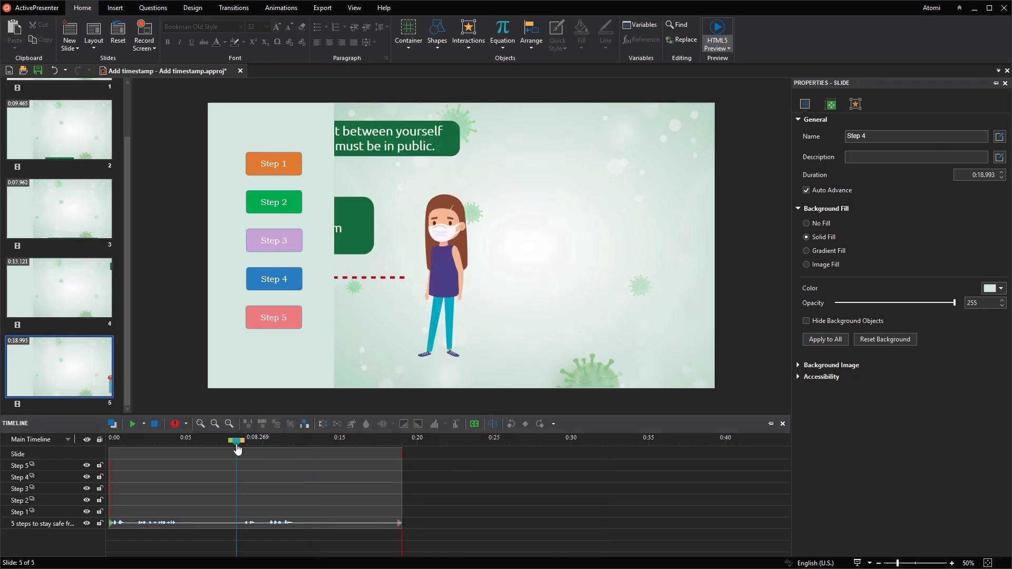
pyautogui.click(490, 425)
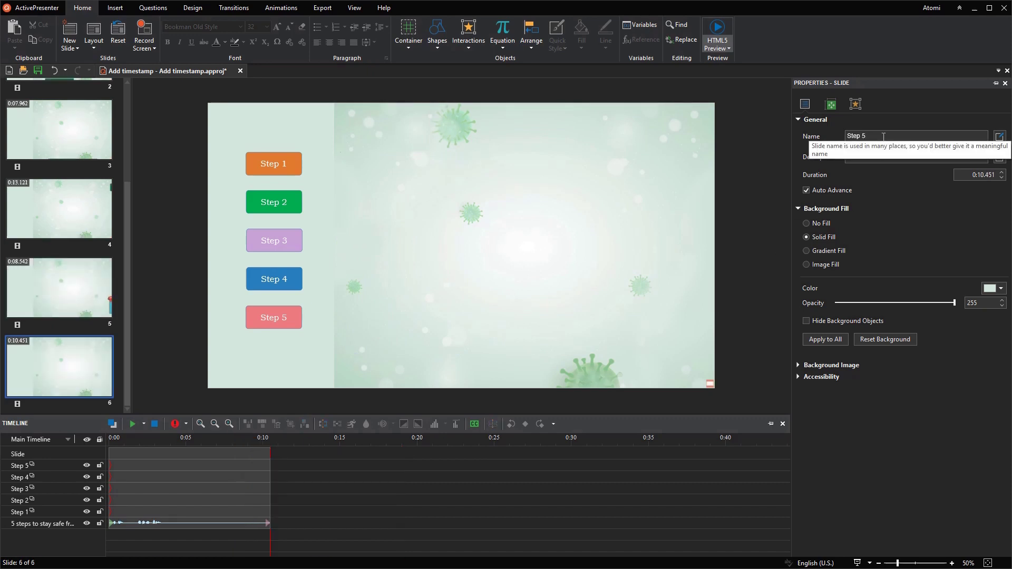
pyautogui.moveTo(128, 234); pyautogui.dragTo(129, 131)
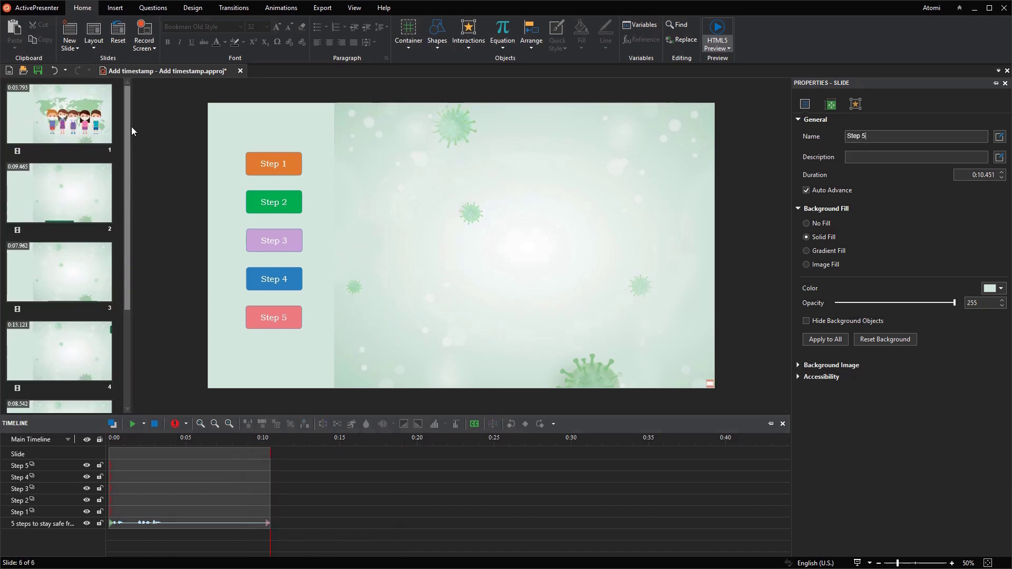
pyautogui.click(52, 112)
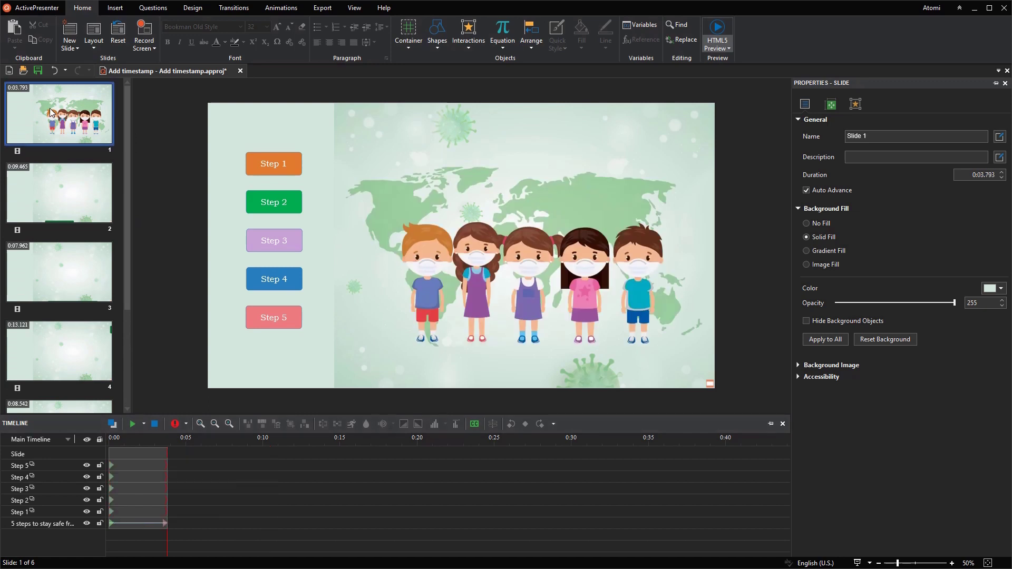
# Step: Give Step 1 an On Click Go to Slide action targeting the Step 1 slide
pyautogui.click(273, 163)
pyautogui.click(856, 104)
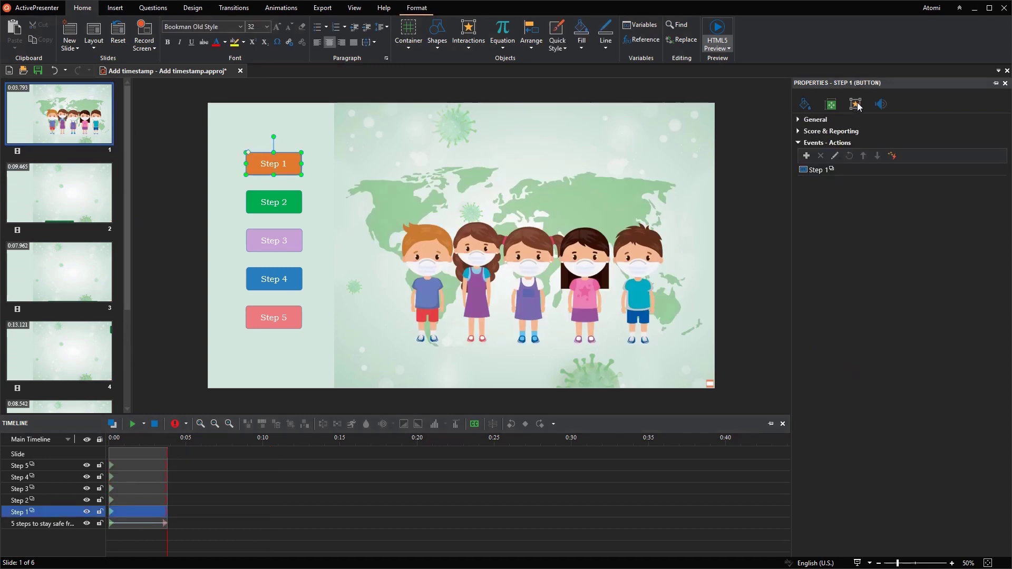
pyautogui.click(999, 171)
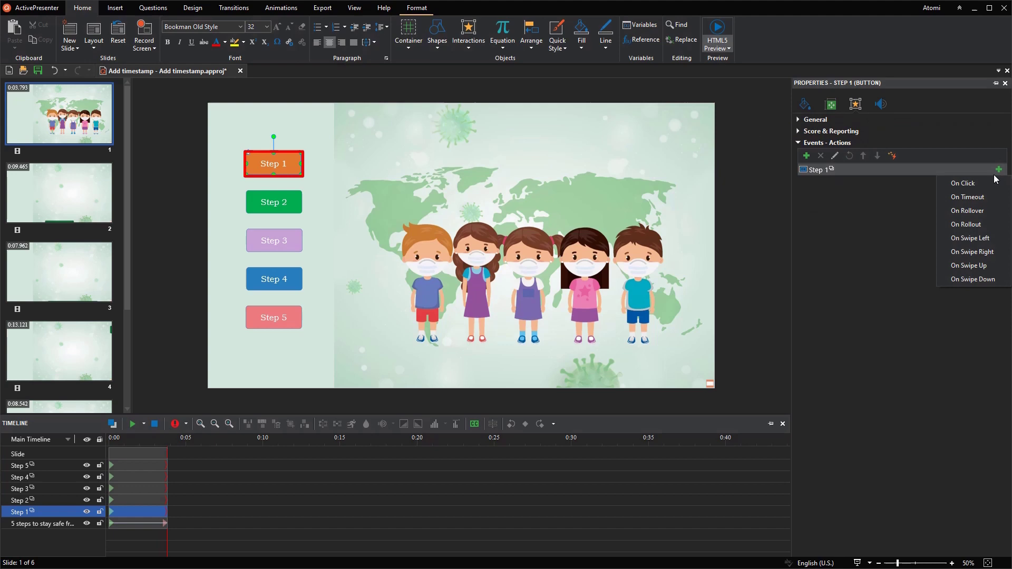
pyautogui.click(972, 182)
pyautogui.click(860, 196)
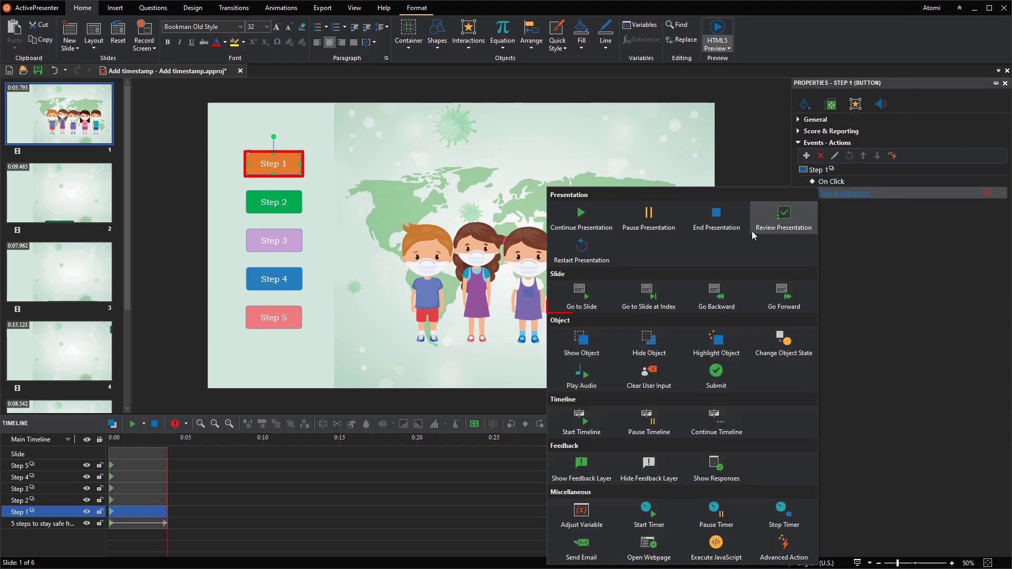
pyautogui.click(595, 298)
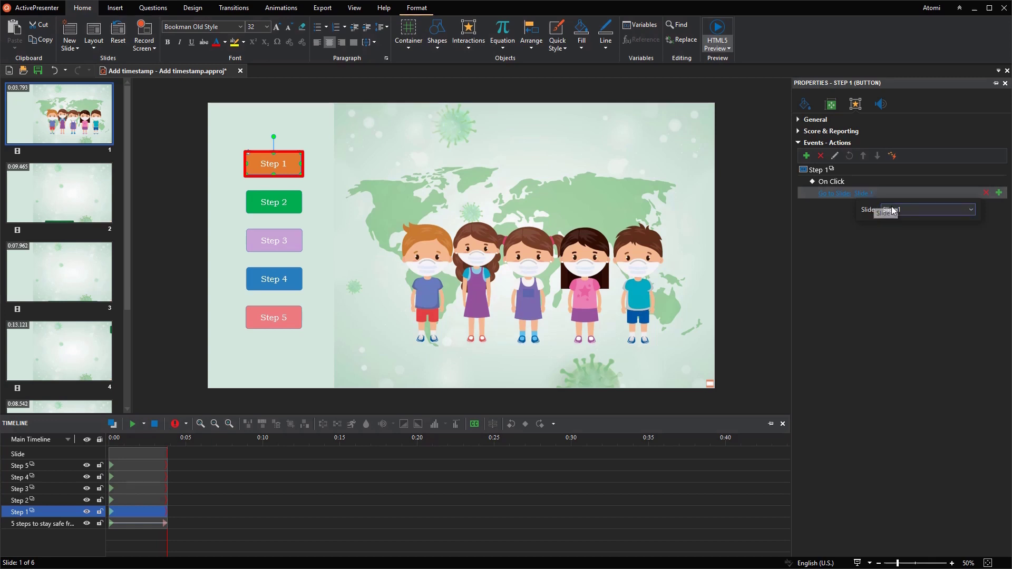
pyautogui.click(891, 210)
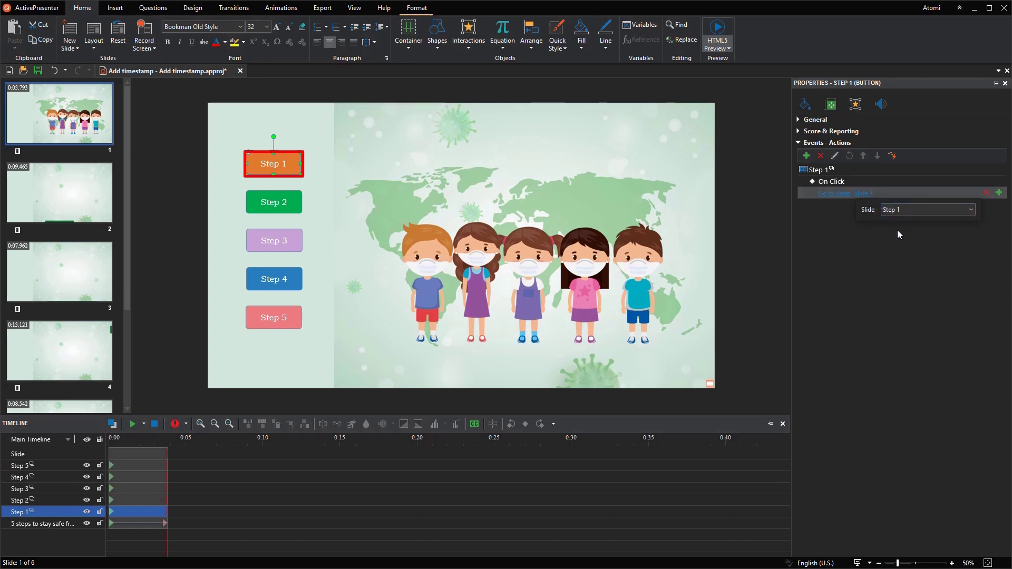
# Step: Point the Step 2 and Step 3 buttons' Go to Slide actions at their matching Step slides
pyautogui.click(893, 180)
pyautogui.press('Tab')
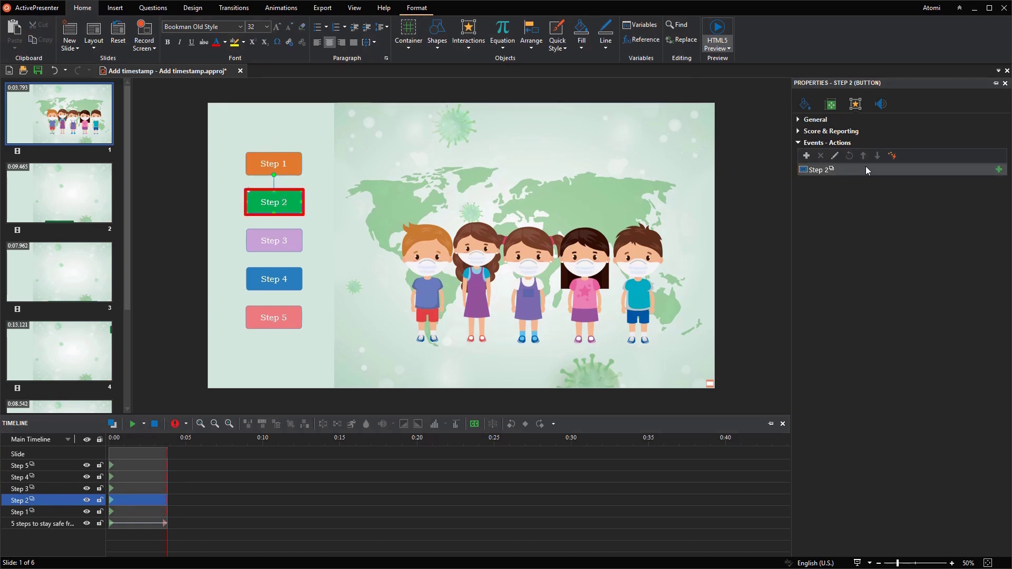
pyautogui.click(867, 170)
pyautogui.click(892, 211)
pyautogui.click(898, 237)
pyautogui.press('Tab')
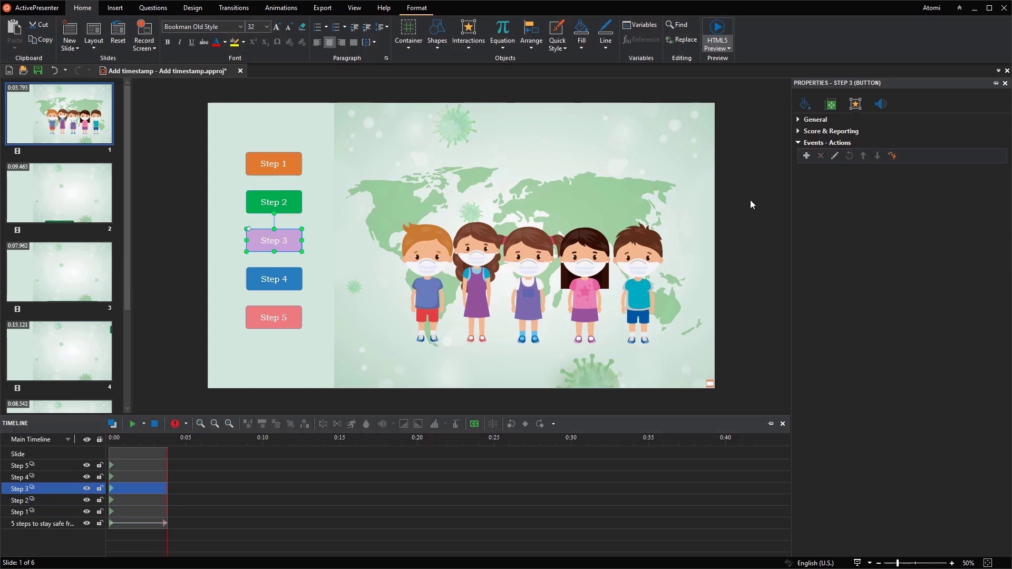
pyautogui.click(867, 171)
pyautogui.click(892, 210)
pyautogui.click(897, 251)
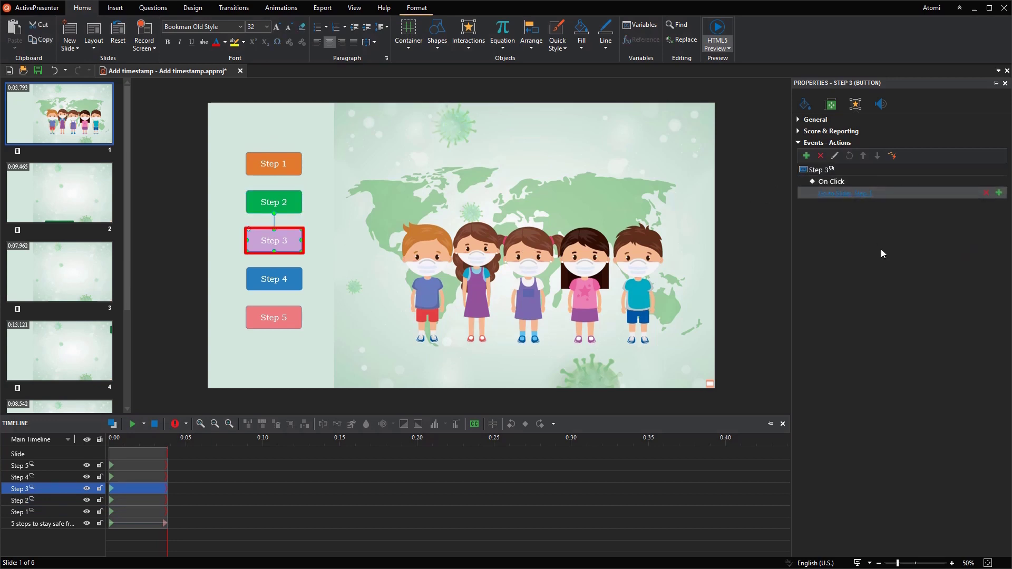
pyautogui.press('Tab')
# Step: Point the Step 4 and Step 5 buttons' Go to Slide actions at their matching Step slides
pyautogui.click(825, 169)
pyautogui.click(862, 193)
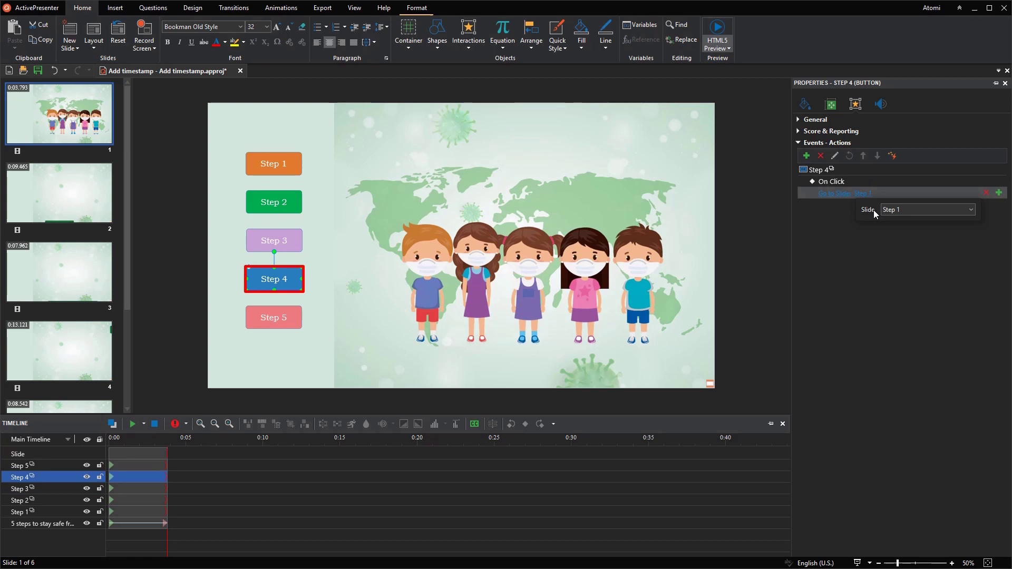
pyautogui.click(925, 210)
pyautogui.click(901, 265)
pyautogui.press('Tab')
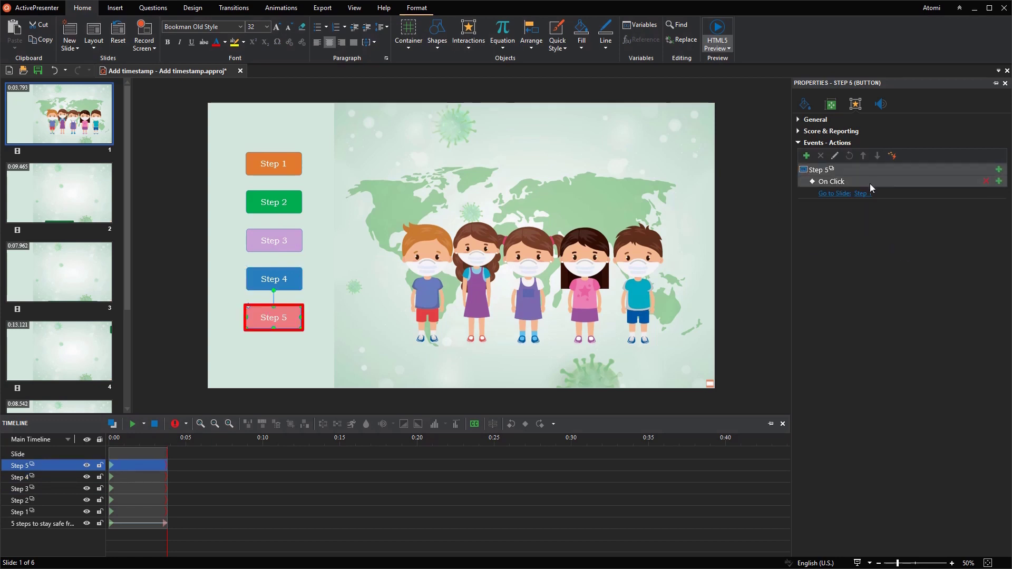
pyautogui.click(862, 193)
pyautogui.click(902, 210)
pyautogui.click(916, 264)
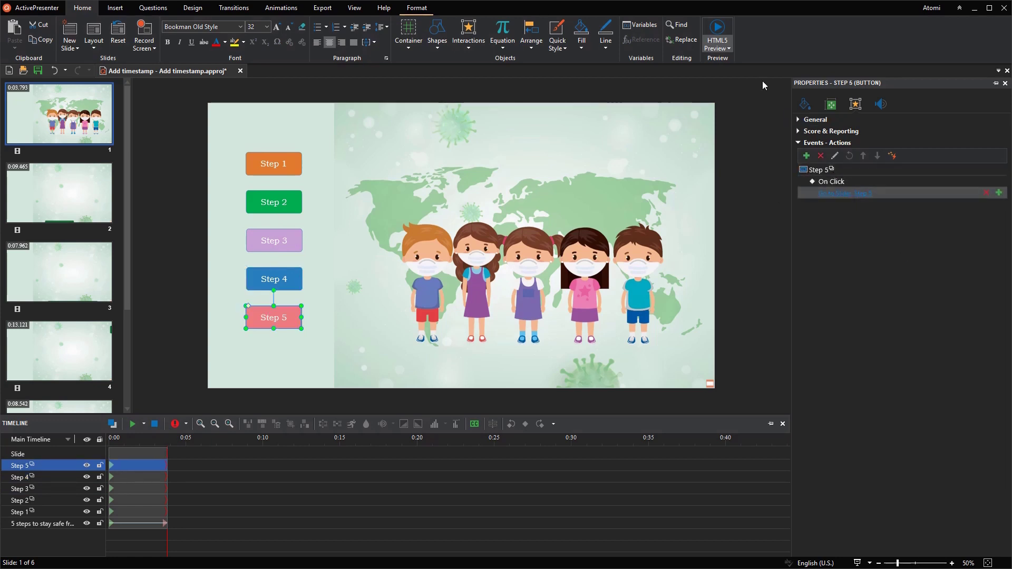
# Step: Launch the HTML5 browser preview and test the Step 2, Step 5 and Step 4 buttons
pyautogui.click(717, 29)
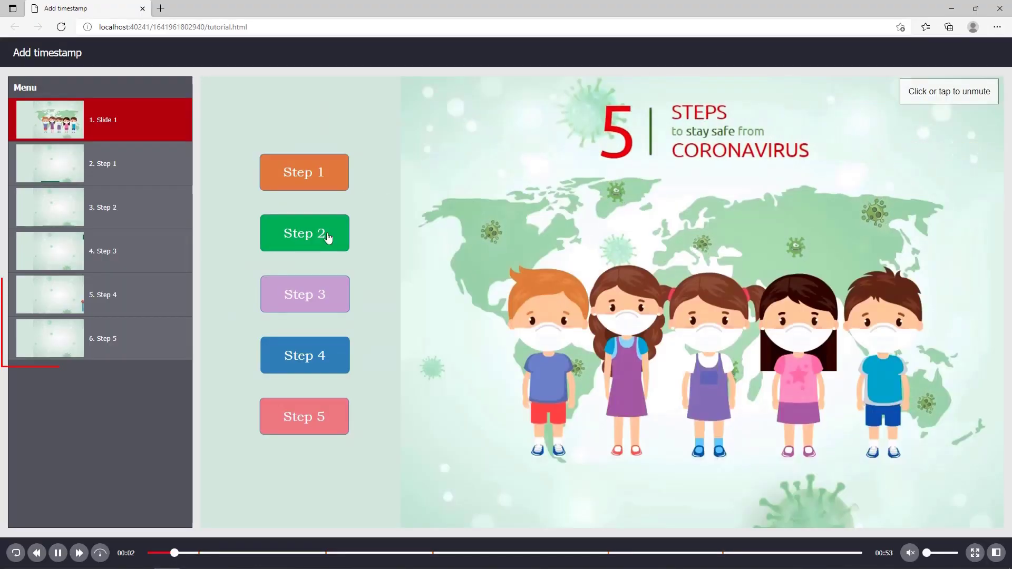
pyautogui.click(328, 236)
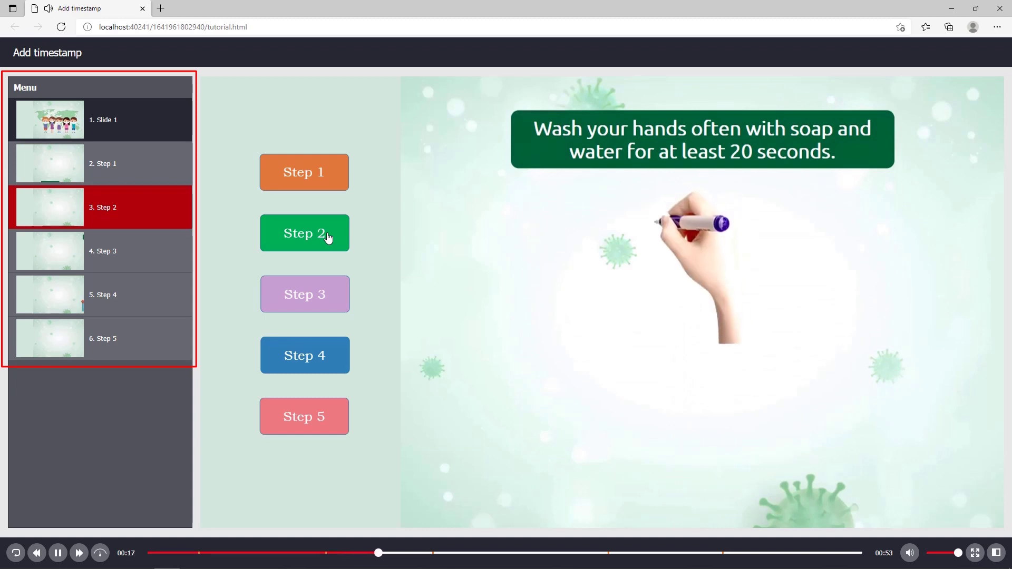
pyautogui.click(322, 418)
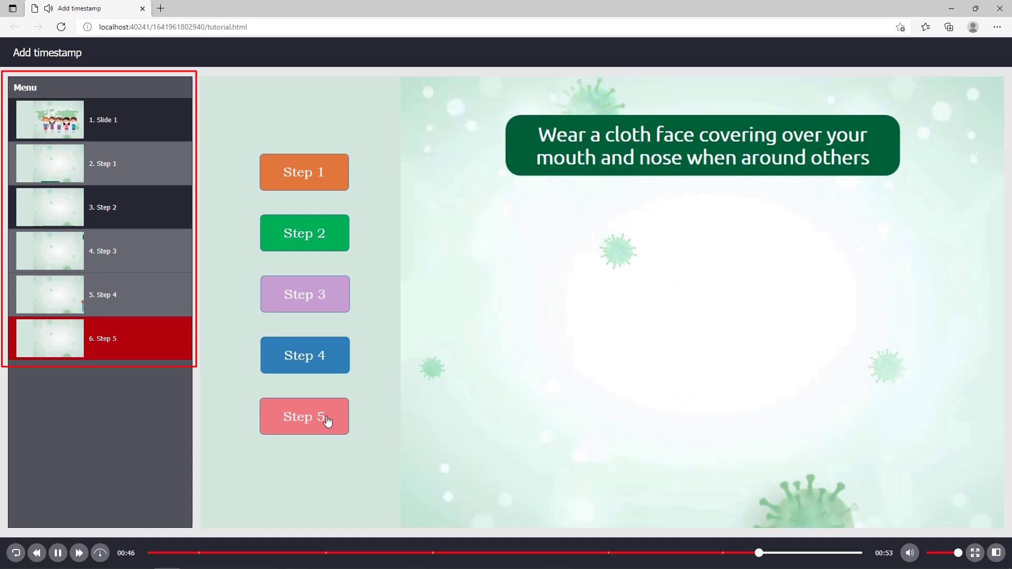
pyautogui.click(341, 361)
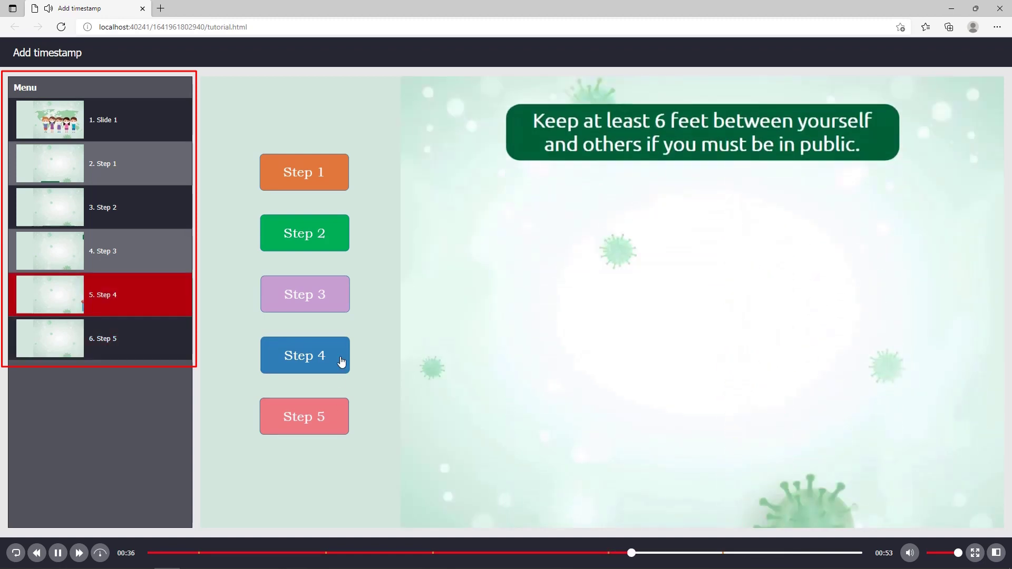